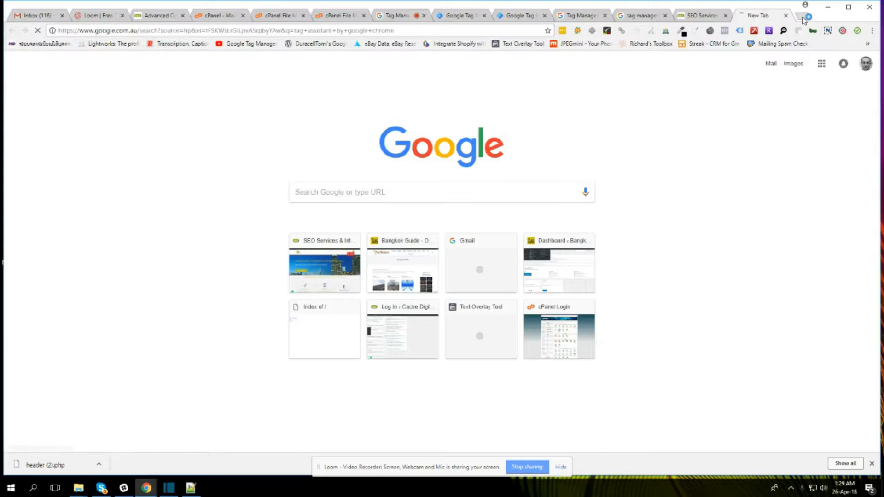
Step: Open the Tag Assistant (by Google) extension page, then bring up Tag Assistant on the cachedigital.co.uk homepage
left_click(237, 138)
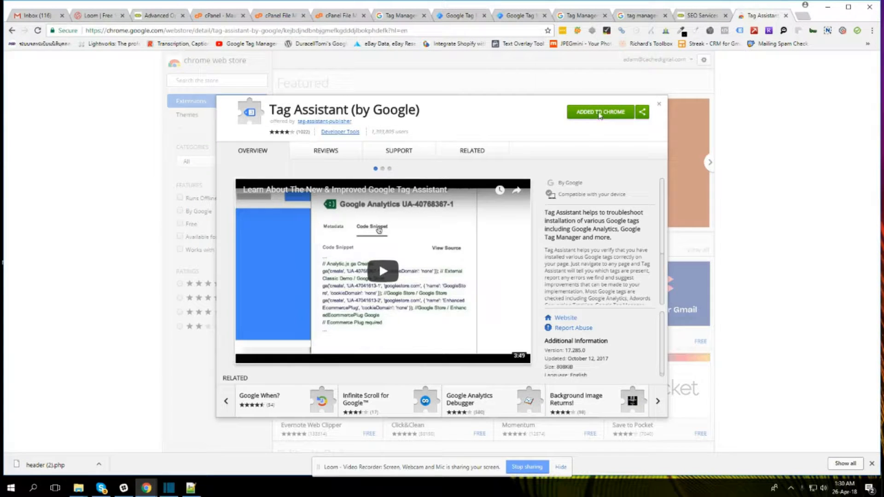
left_click(697, 17)
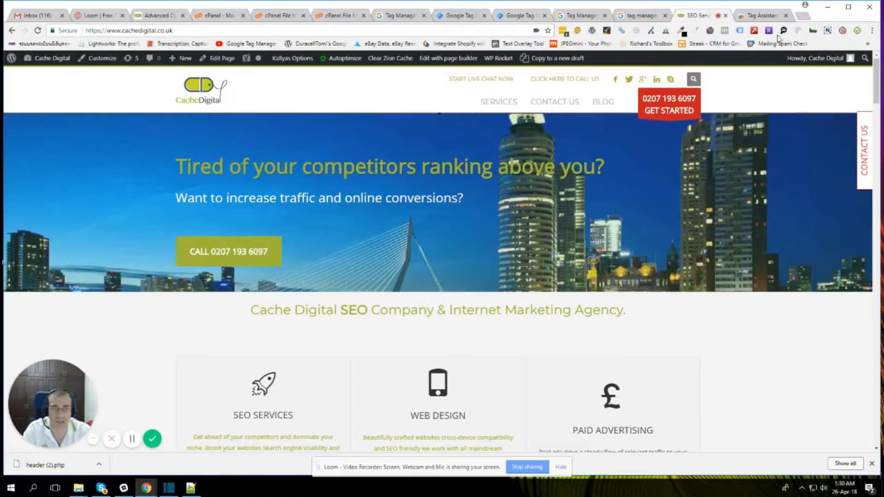
left_click(739, 31)
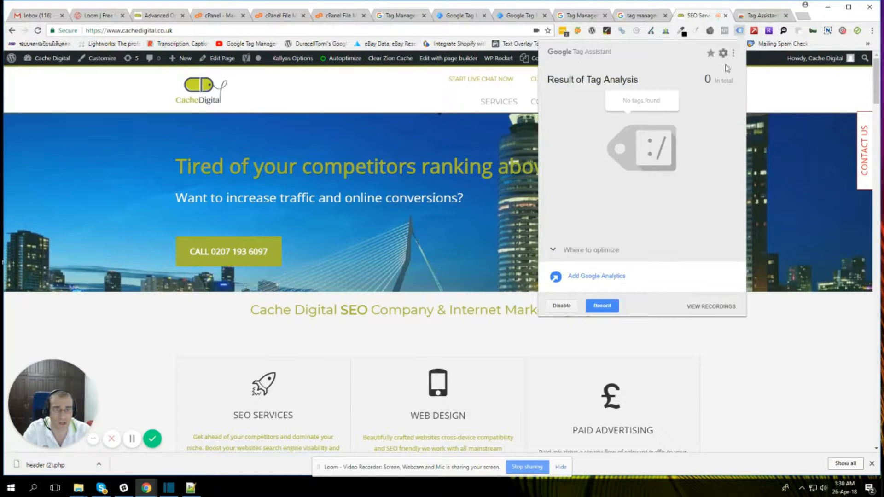
Step: Turn Tag Assistant off and on again for the homepage, reload the page and check its tag analysis
left_click(562, 306)
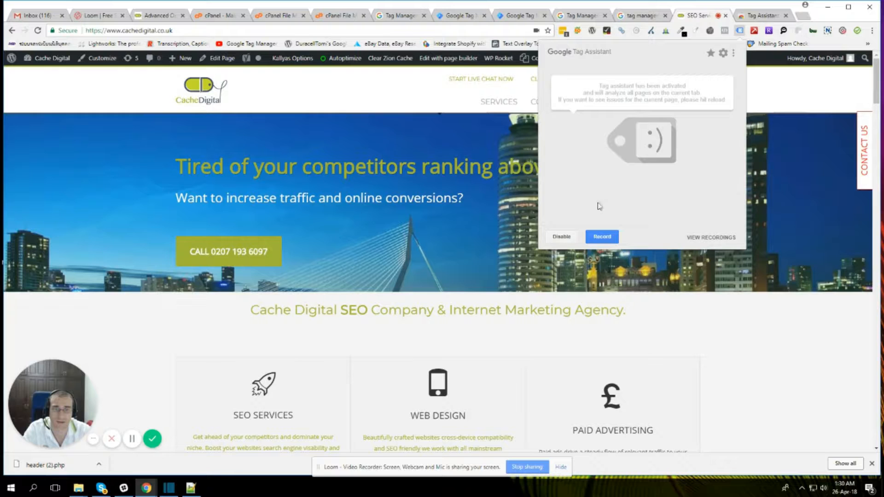
left_click(562, 237)
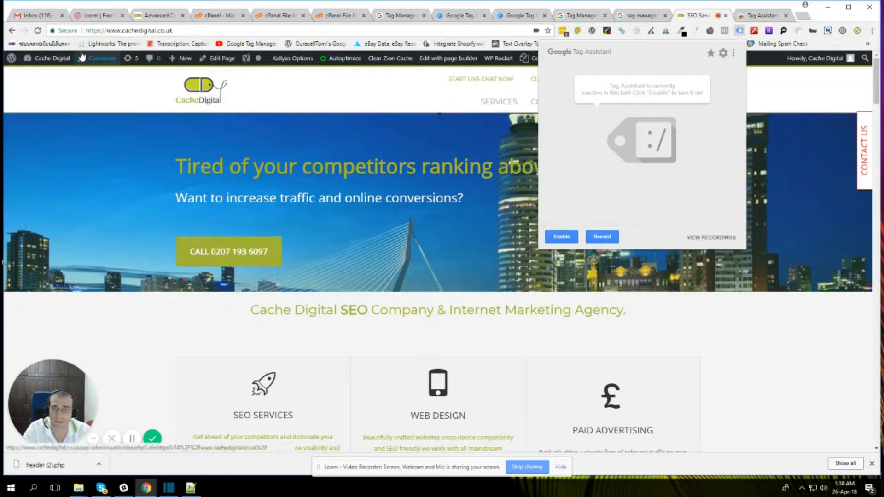
left_click(561, 236)
left_click(37, 31)
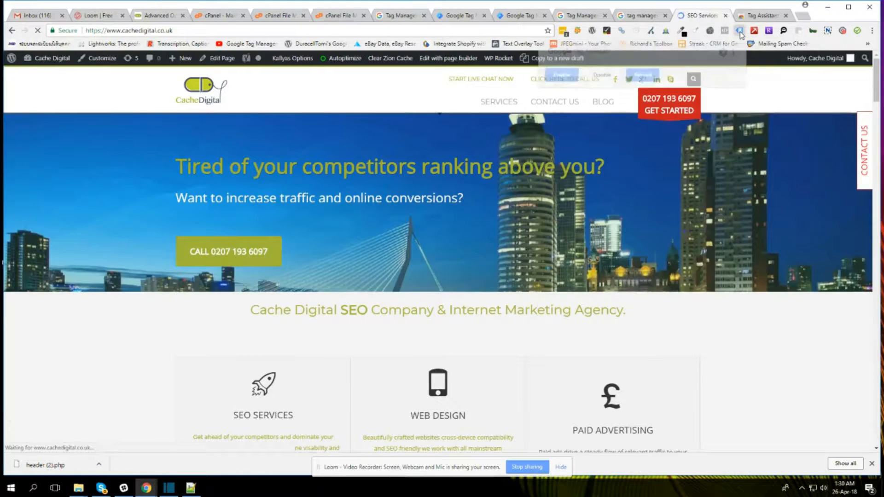
left_click(739, 30)
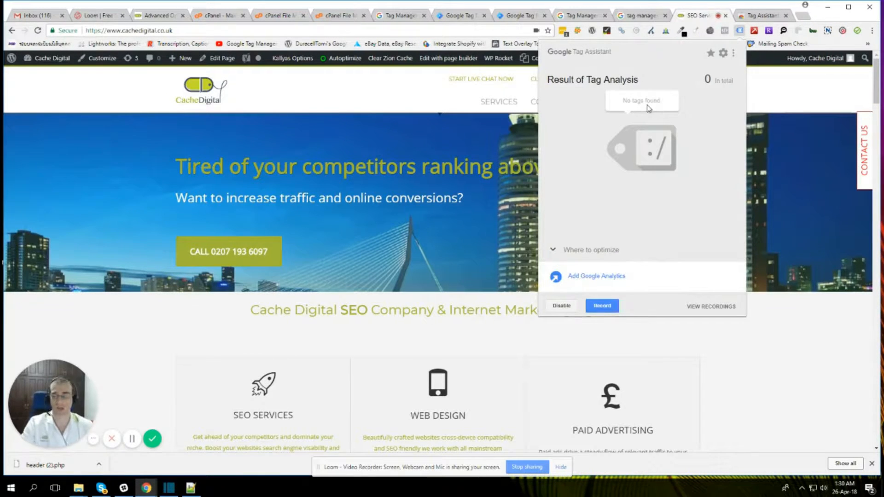
left_click(773, 365)
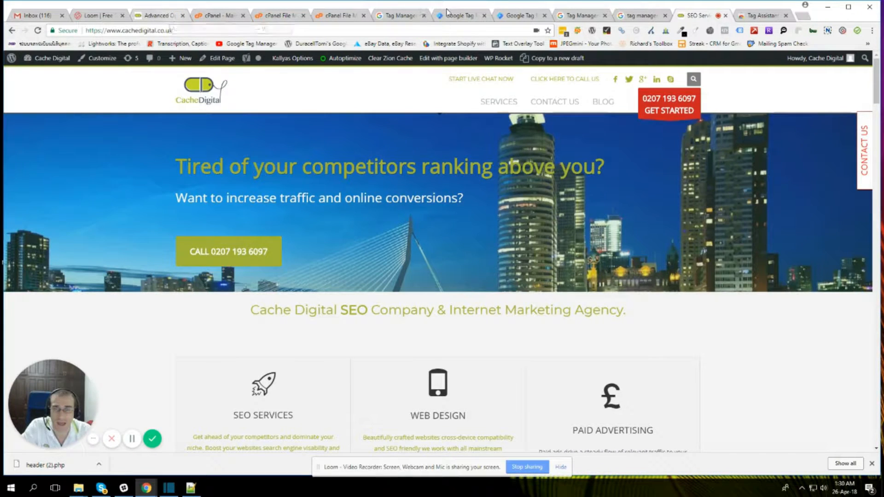
Step: Search Google for "tag manager" in a new browser tab and open the Google Tag Manager product page
left_click(476, 19)
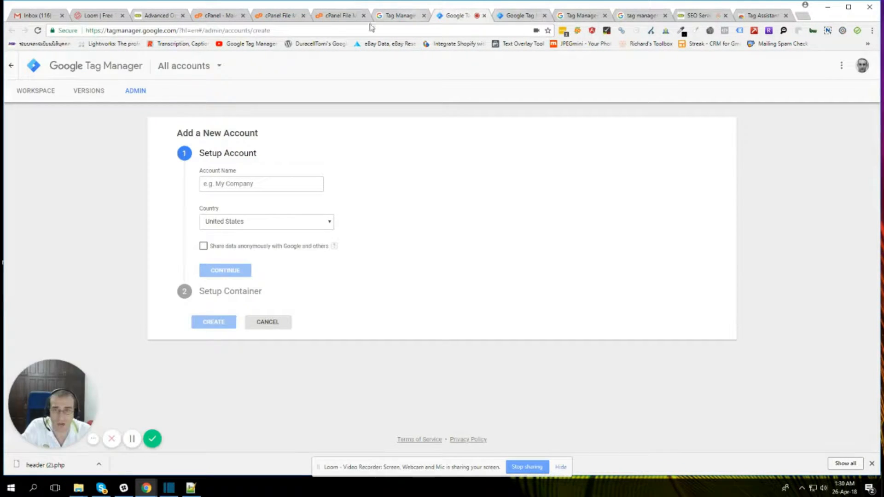
left_click(422, 16)
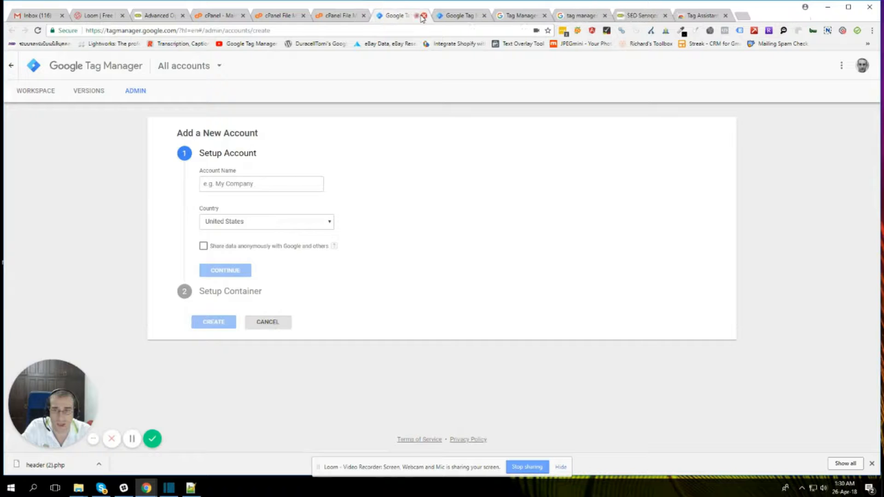
left_click(805, 16)
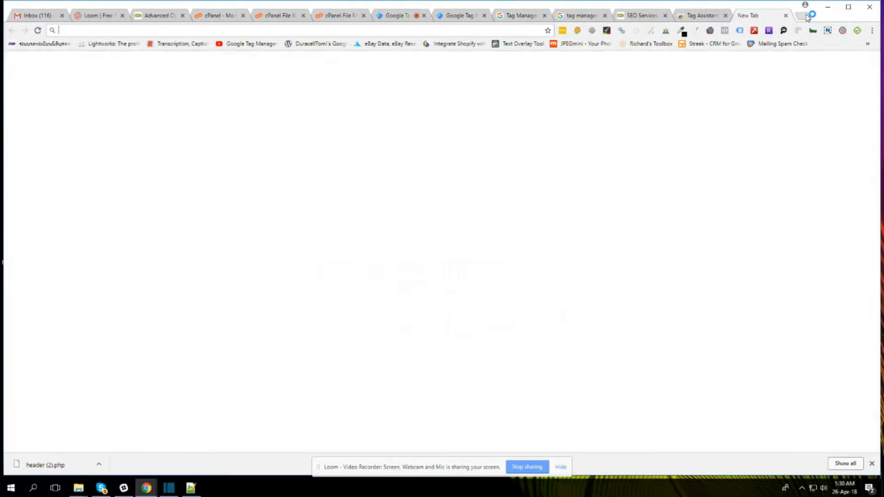
type("tag manager")
key("Return")
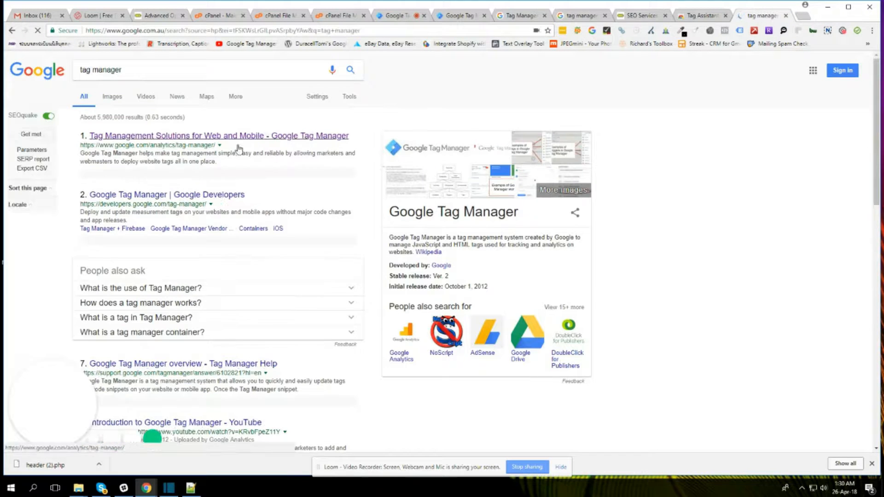
left_click(233, 138)
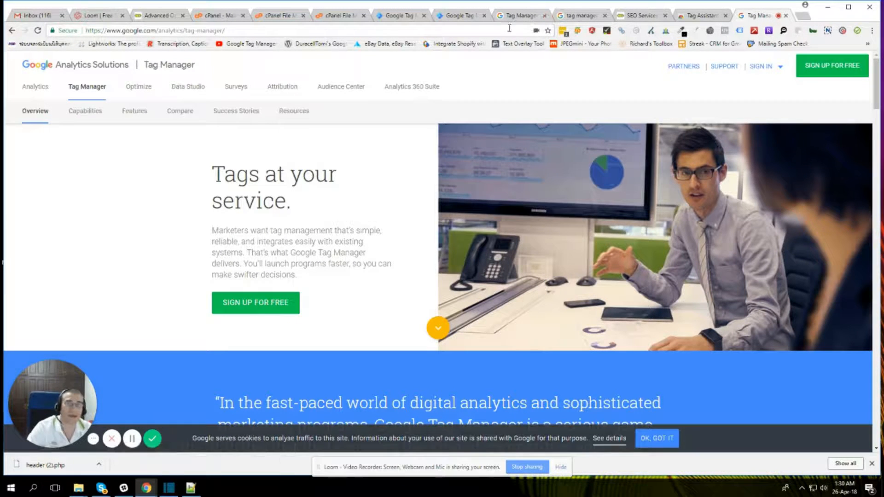
left_click(405, 17)
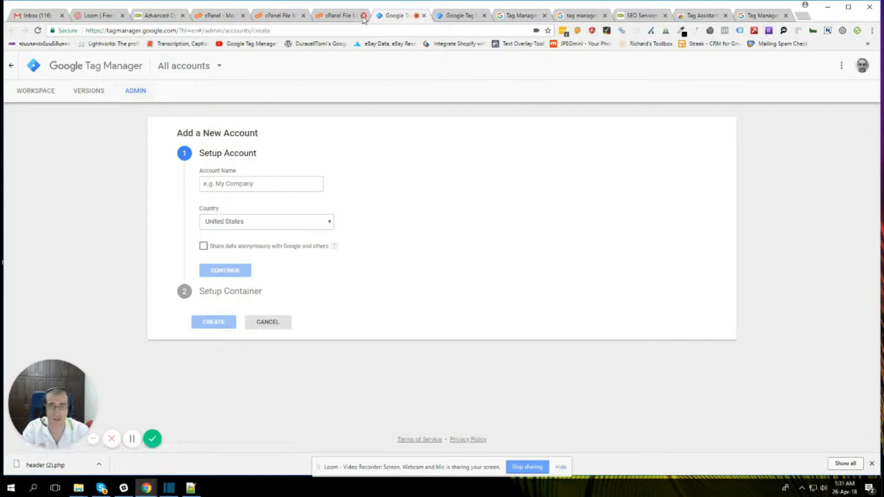
left_click(450, 16)
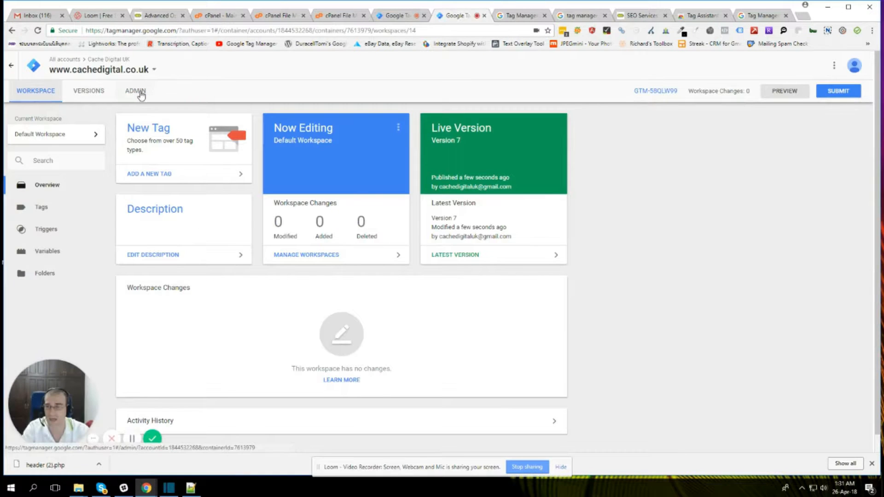
left_click(141, 92)
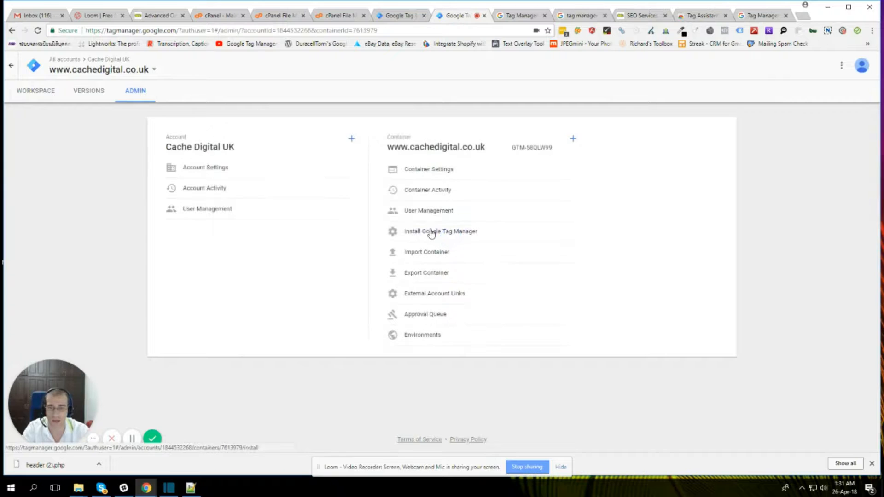
left_click(431, 232)
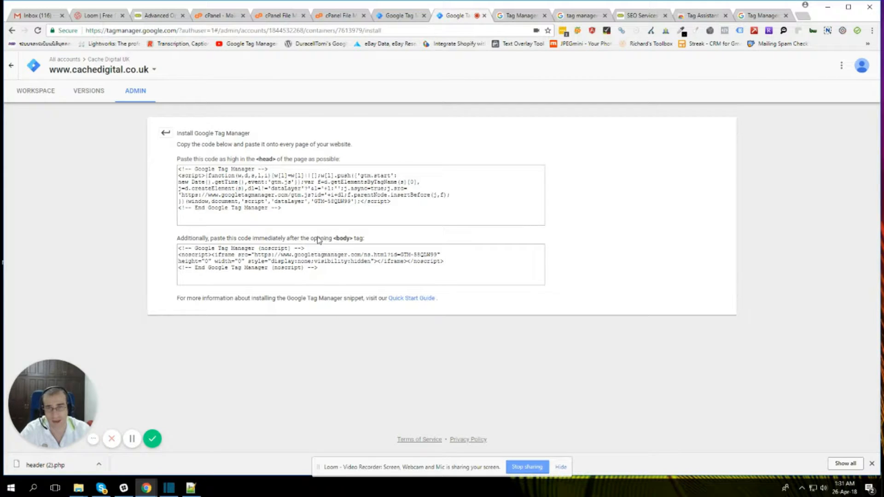
Step: Go to the Cache Digital WordPress dashboard and open the theme file editor
left_click(160, 16)
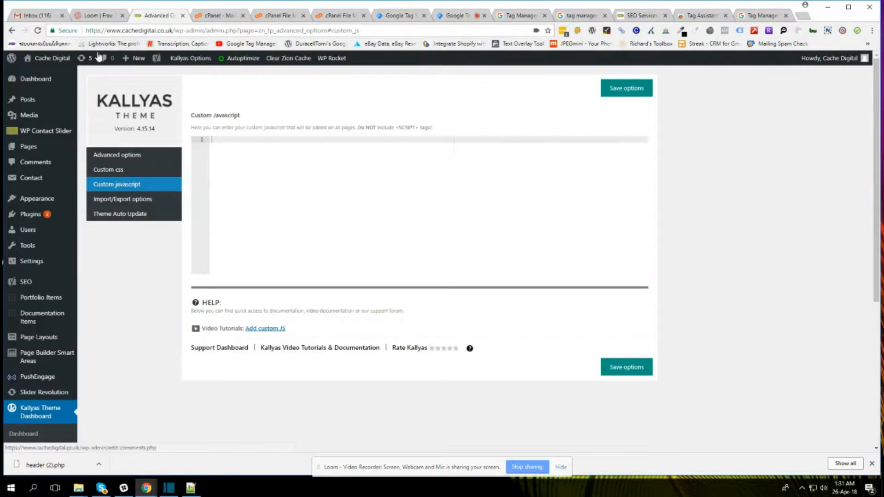
mouse_move(60, 58)
left_click(53, 84)
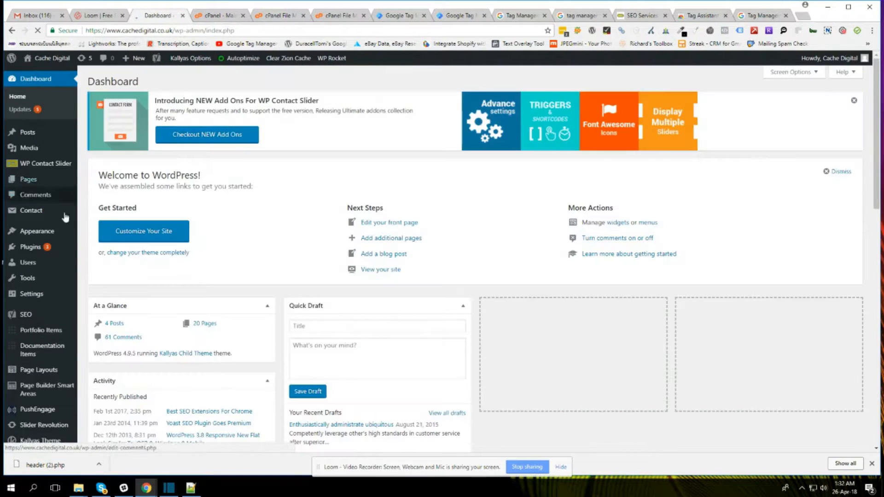
left_click(96, 285)
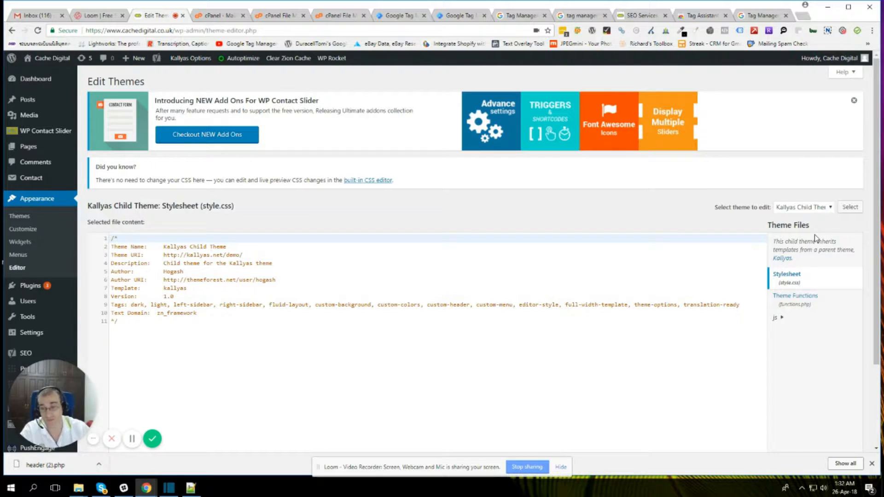
Step: Select the Kallyas parent theme for editing and open its Theme Header file (header.php)
left_click(820, 210)
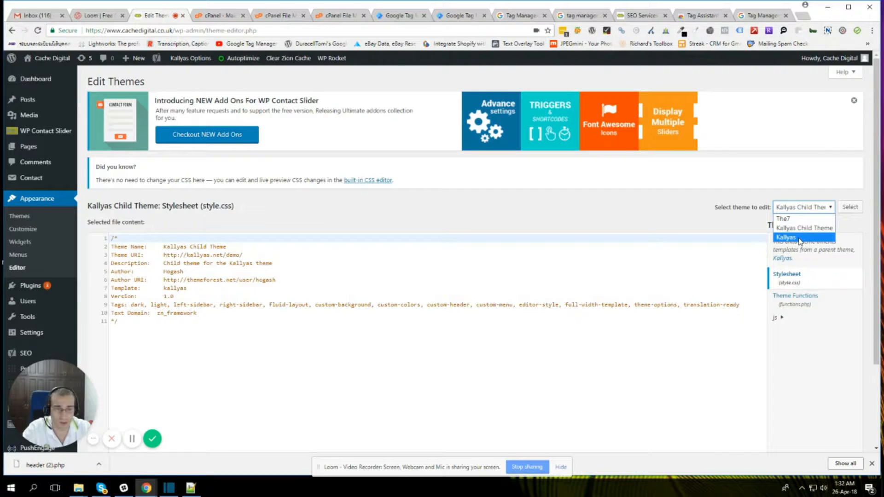
left_click(799, 238)
left_click(852, 207)
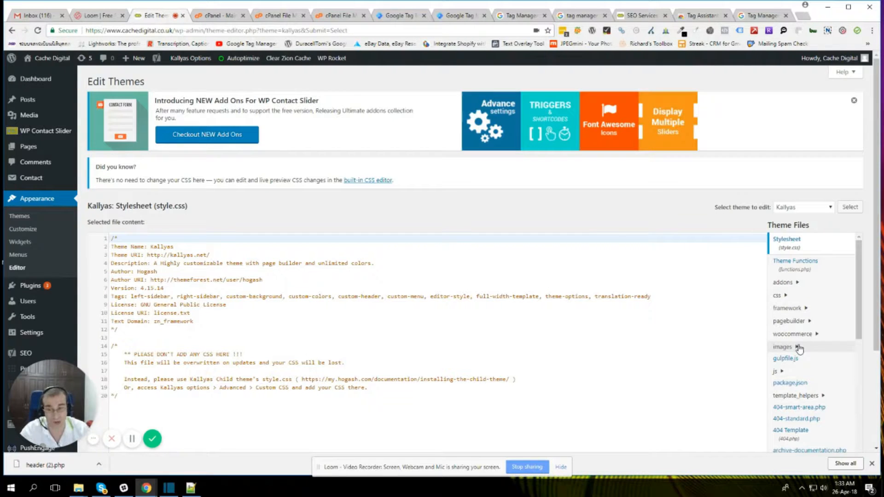
scroll(801, 343, "down", 3)
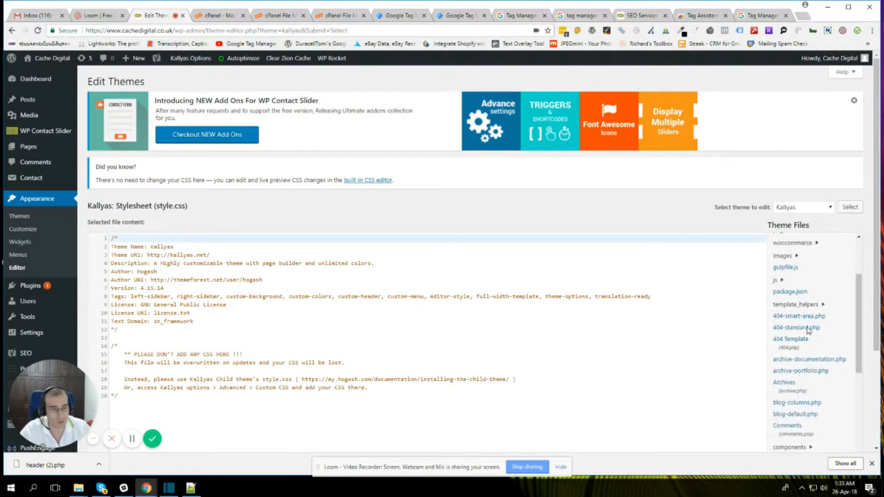
scroll(807, 330, "down", 2)
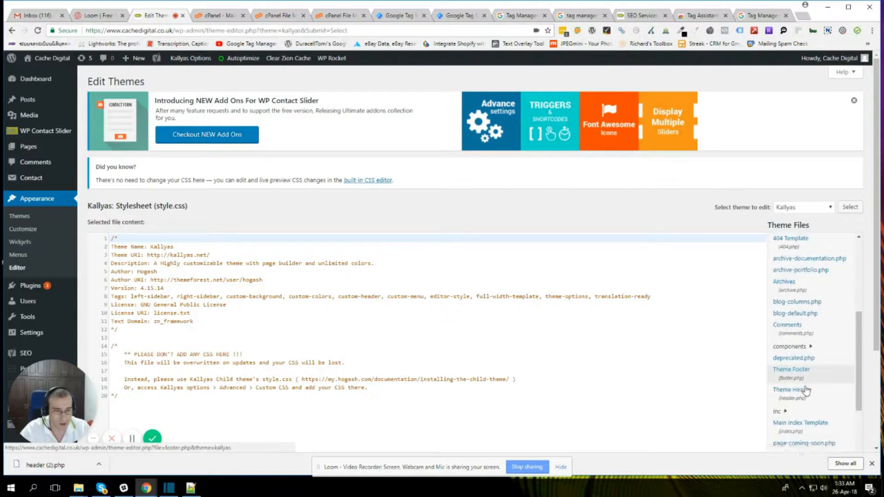
left_click(804, 358)
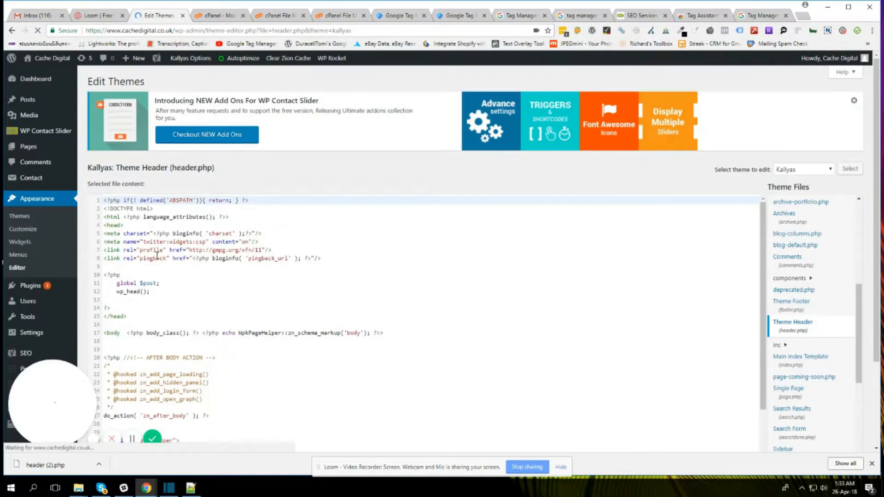
Step: Examine header.php for the places just after the opening head tag and below the opening body tag
left_click(112, 225)
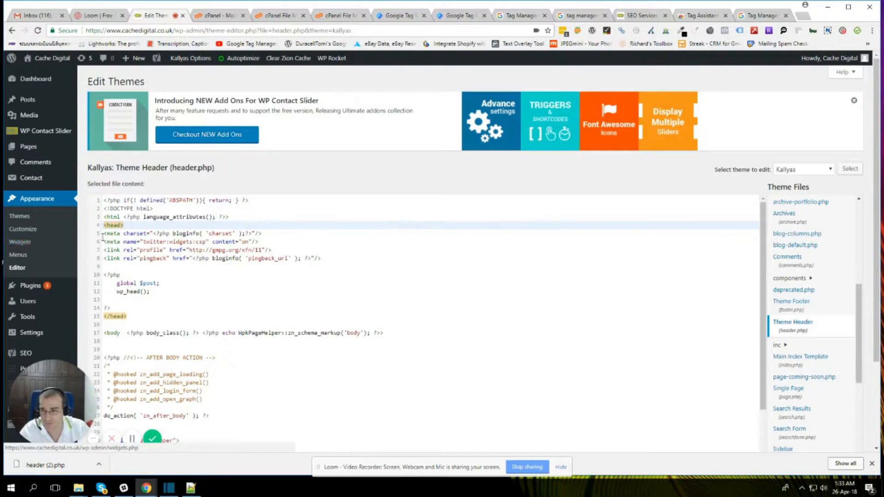
triple_click(157, 243)
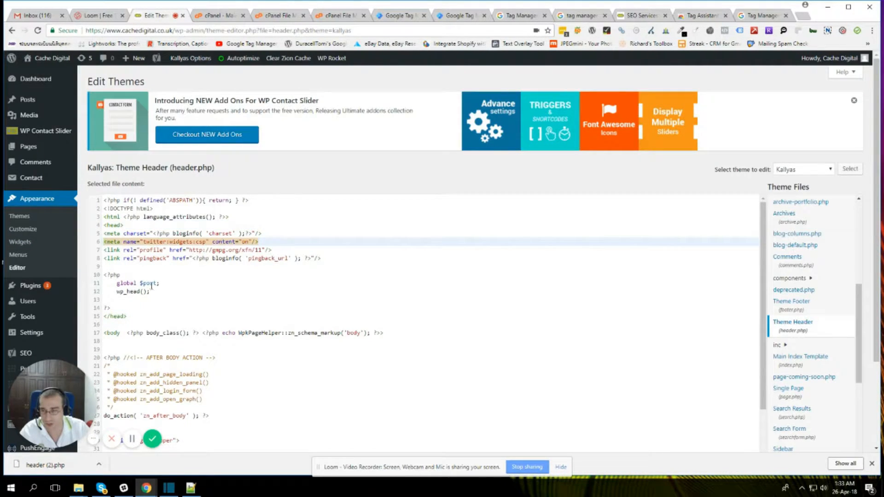
left_click_drag(104, 334, 121, 333)
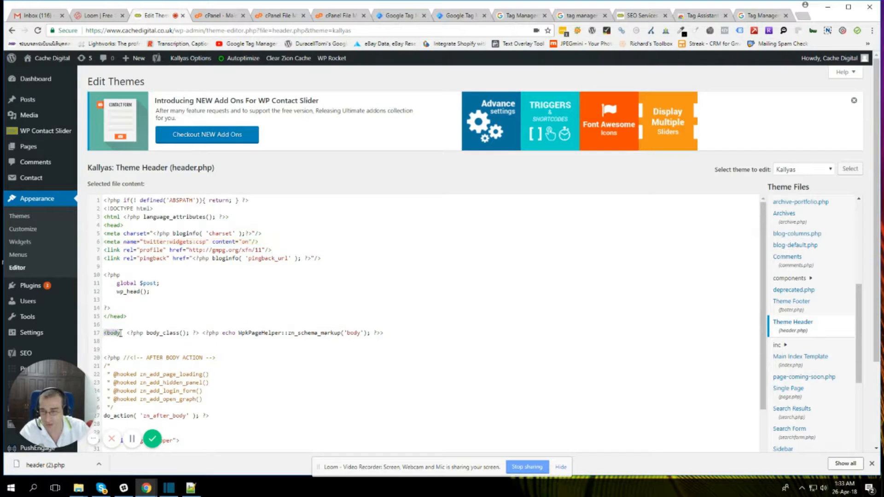
left_click(105, 341)
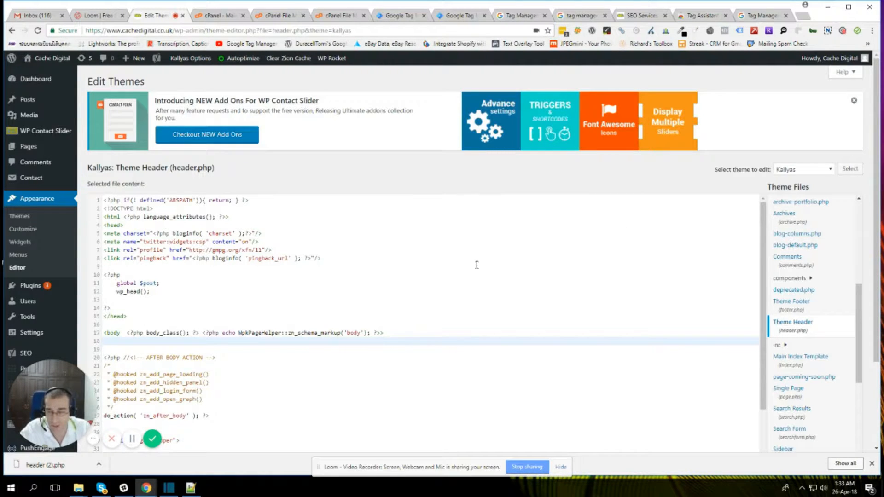
scroll(352, 319, "down", 5)
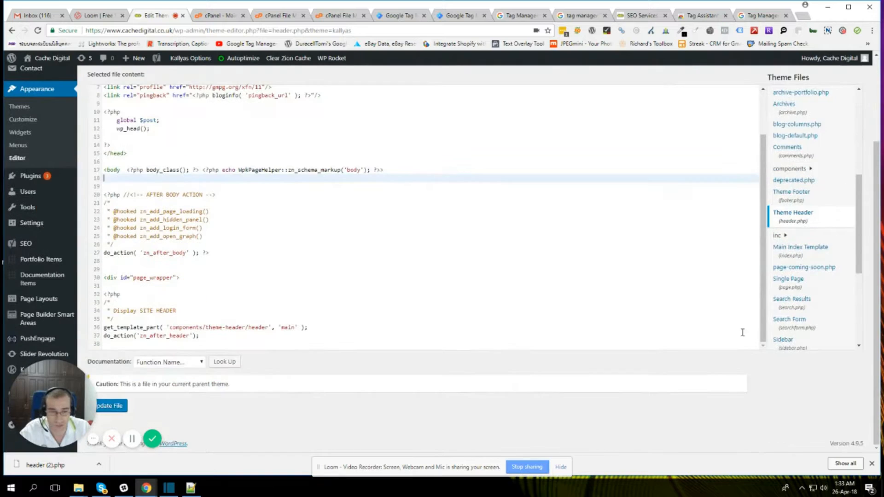
Step: Switch to cPanel and browse its File Manager to the site's public_html/wp-content/themes folder
left_click(219, 17)
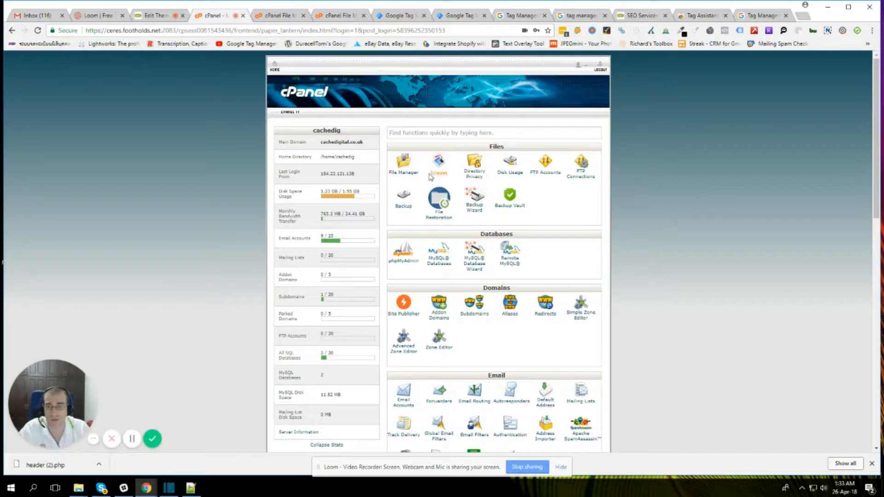
left_click(398, 170)
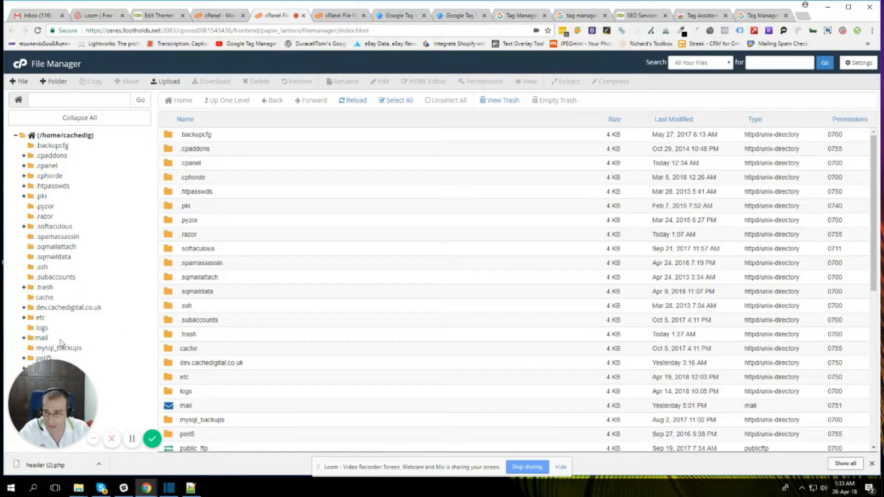
scroll(197, 393, "down", 2)
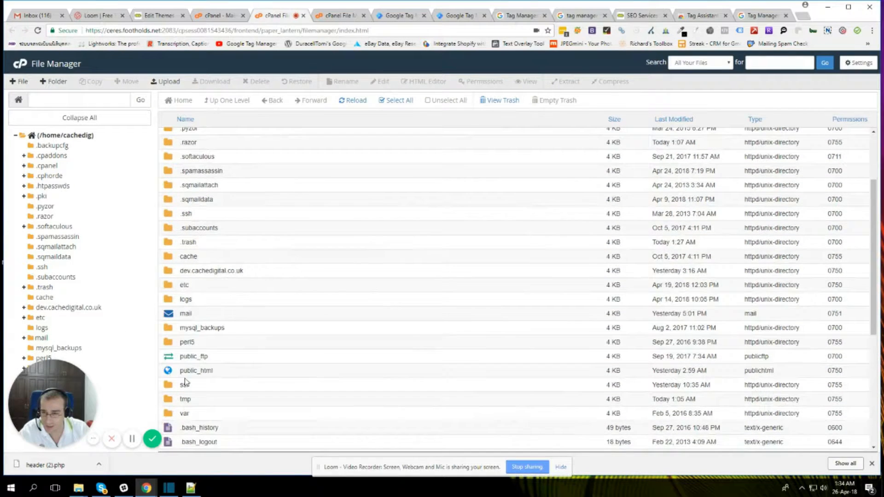
left_click(175, 371)
double_click(175, 371)
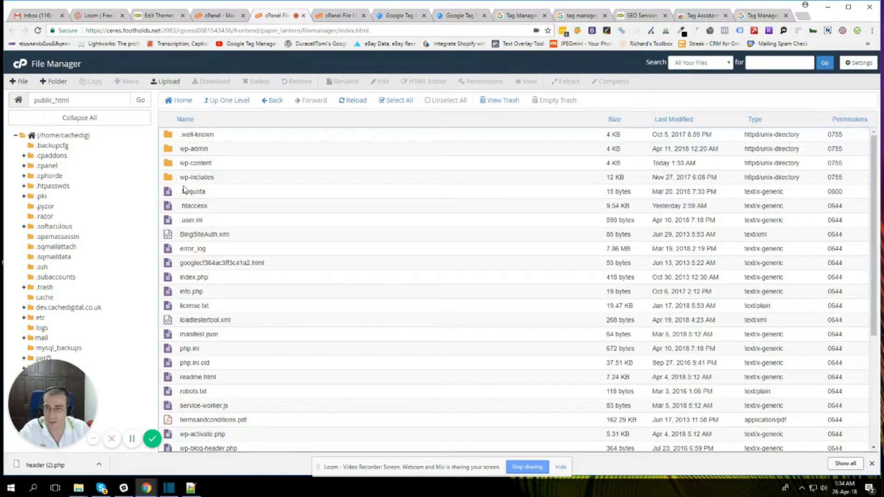
double_click(168, 167)
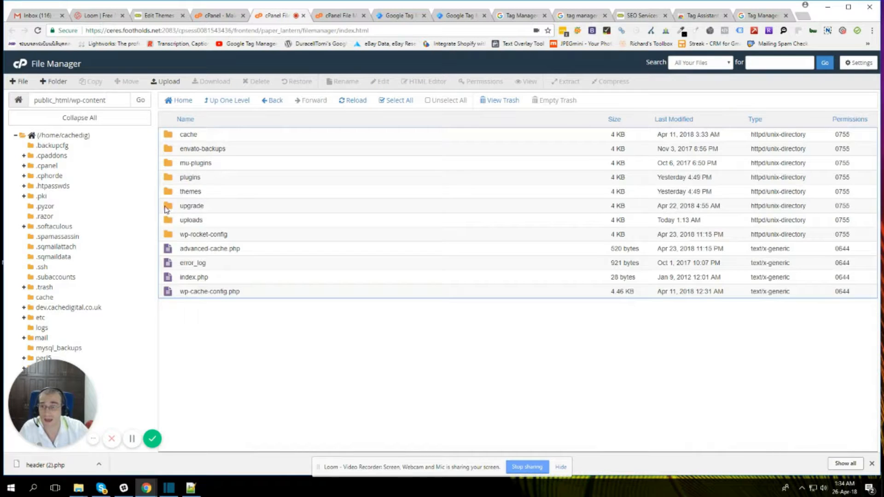
double_click(167, 192)
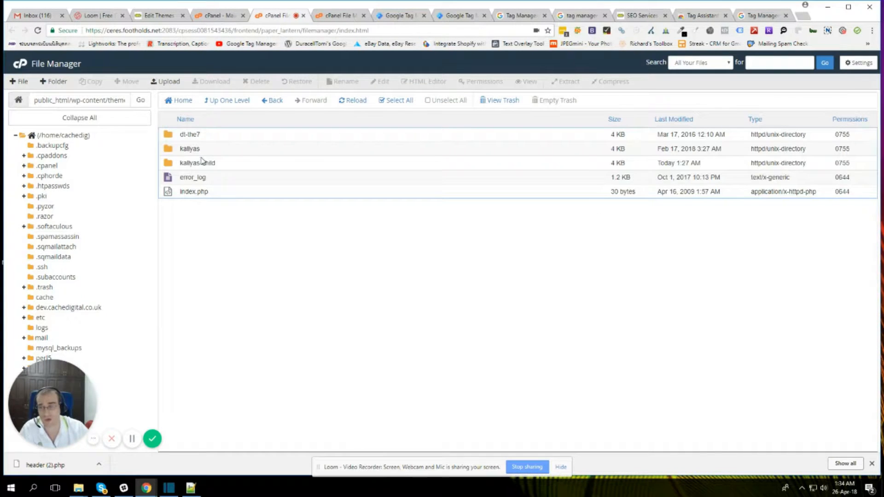
Step: Download header.php from the kallyas parent theme folder
left_click(175, 166)
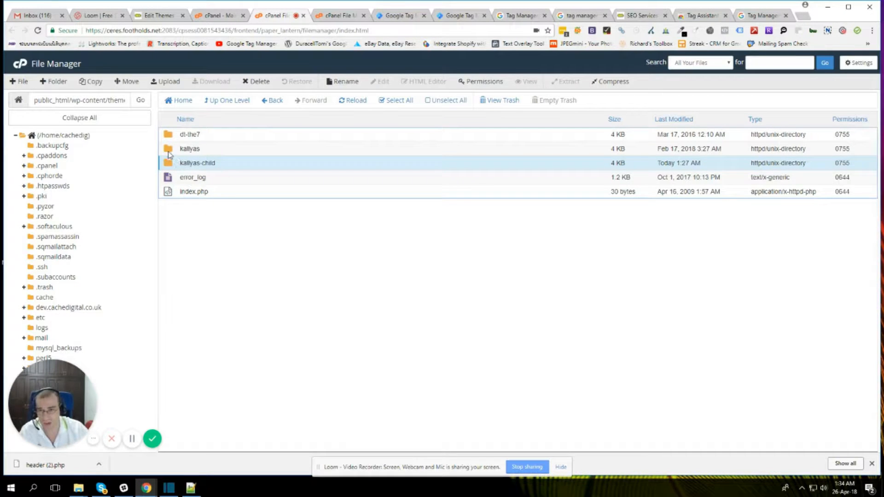
double_click(168, 153)
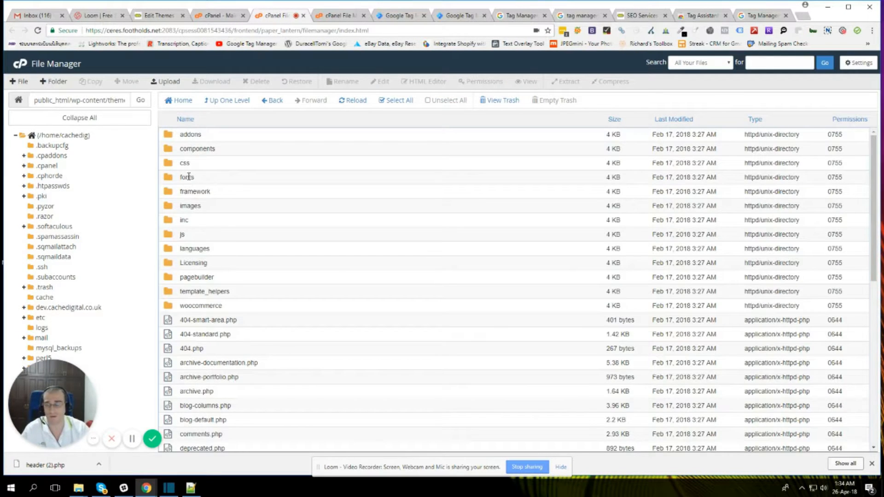
scroll(197, 285, "down", 4)
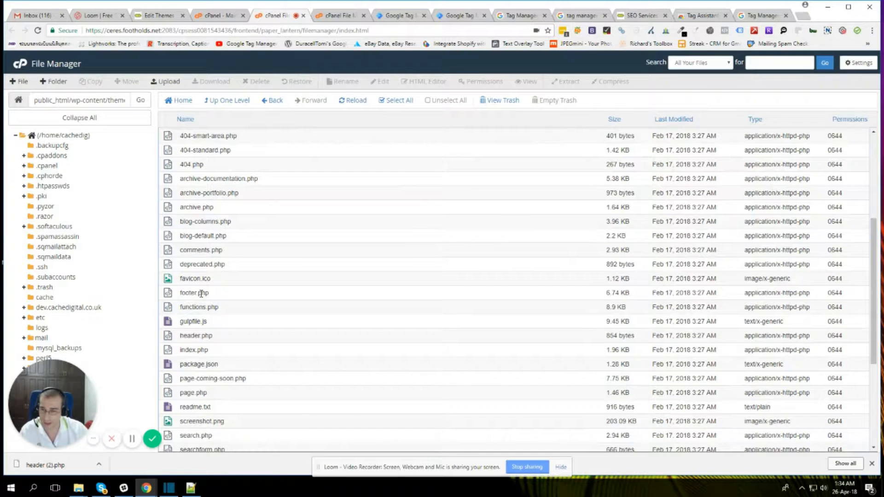
left_click(167, 337)
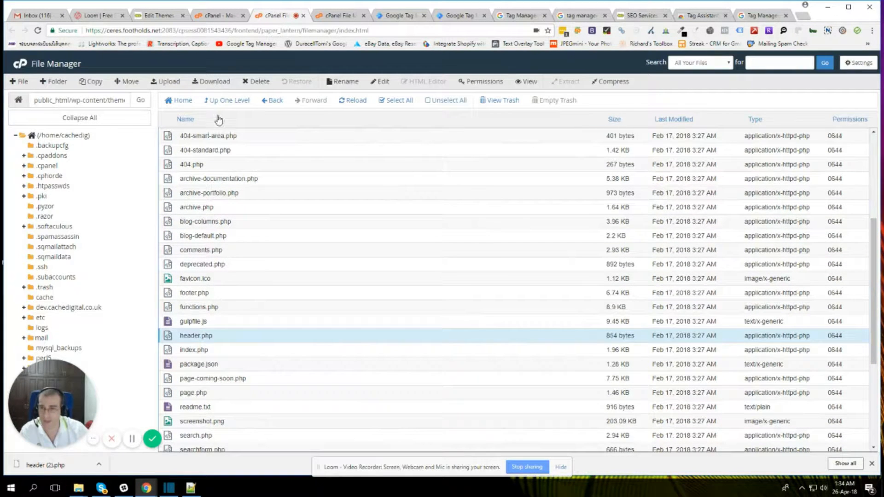
left_click(220, 84)
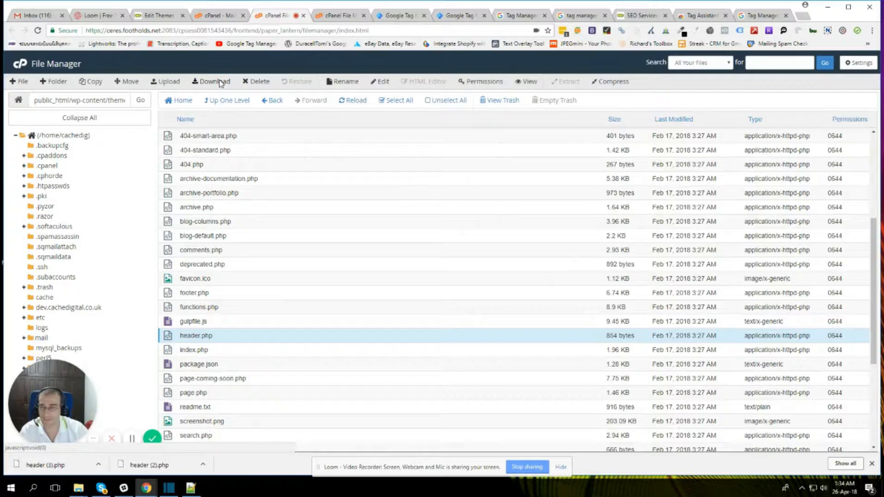
Step: Upload the copy of header.php into the kallyas-child theme folder
left_click(222, 100)
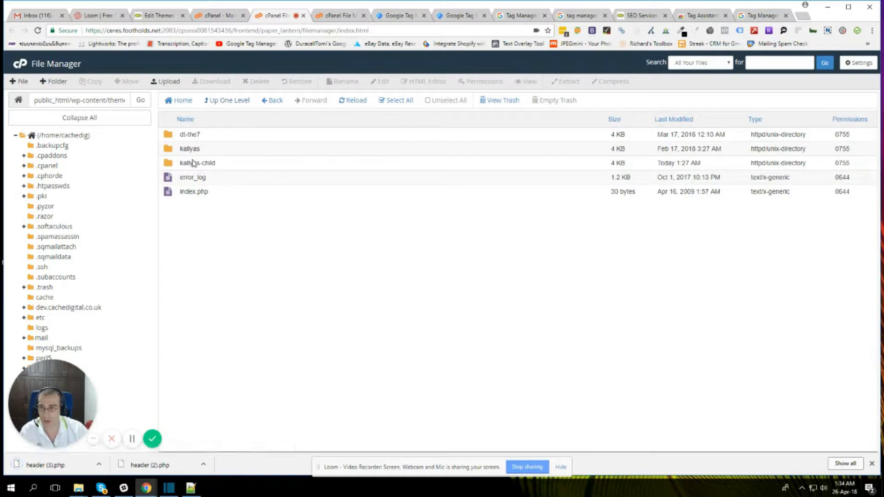
double_click(193, 162)
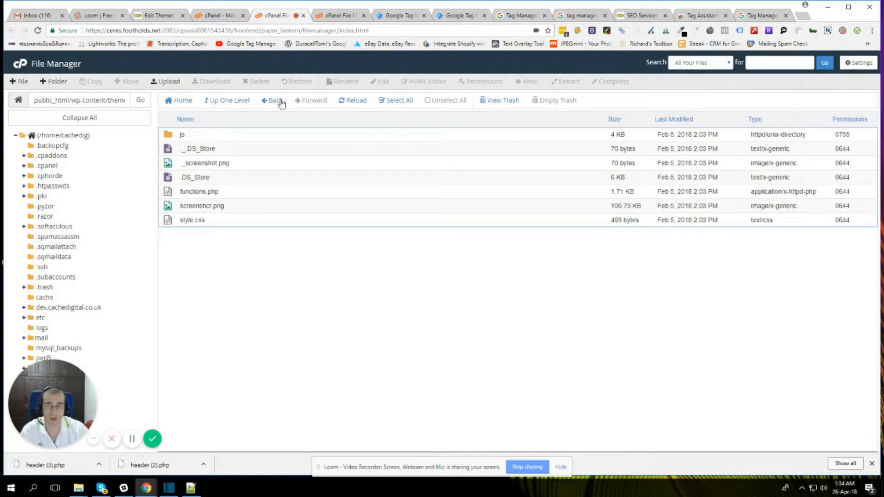
left_click(162, 82)
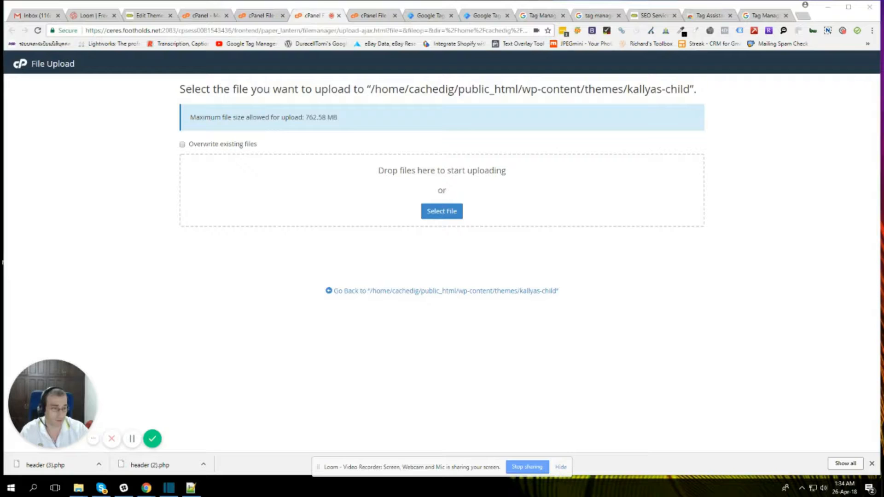
left_click_drag(79, 486, 333, 225)
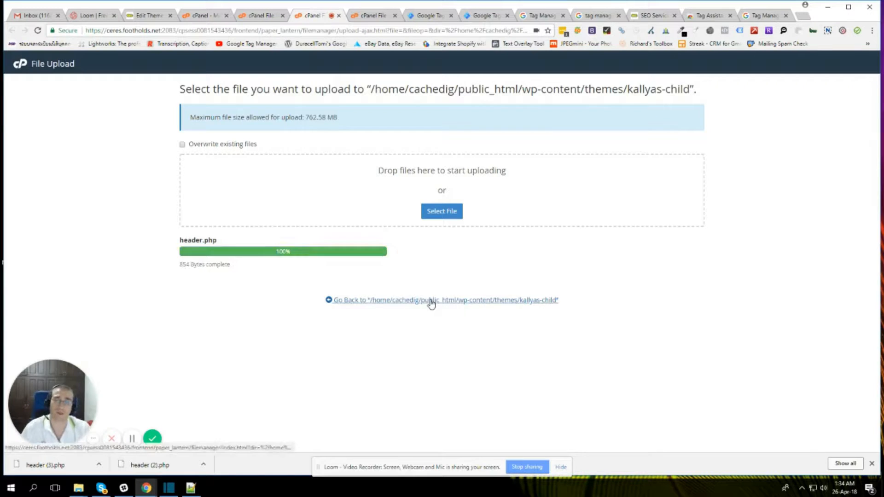
Step: Return to the WordPress theme editor, select the Kallyas Child Theme and open its Theme Header file (header.php)
left_click(143, 15)
scroll(842, 156, "up", 3)
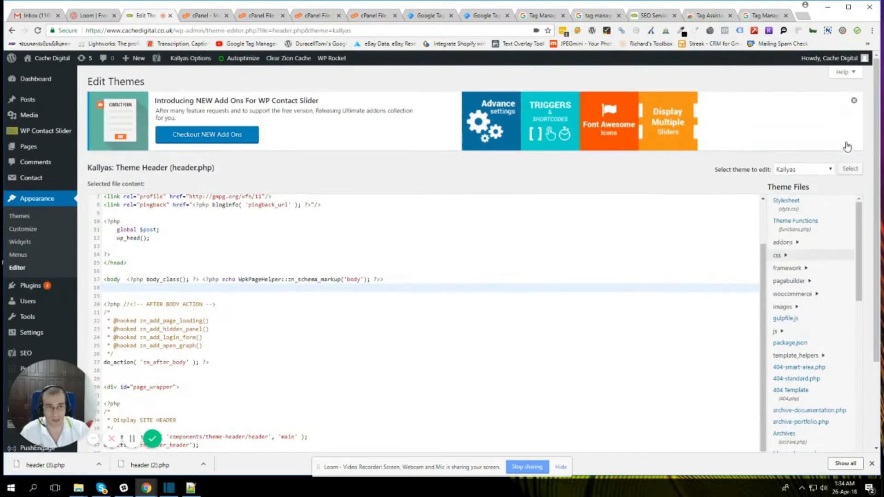
left_click(827, 170)
left_click(823, 187)
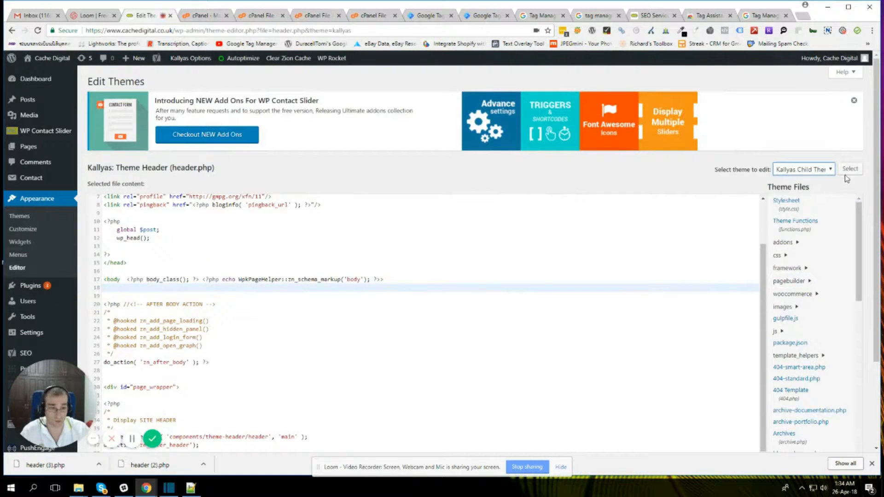
left_click(849, 170)
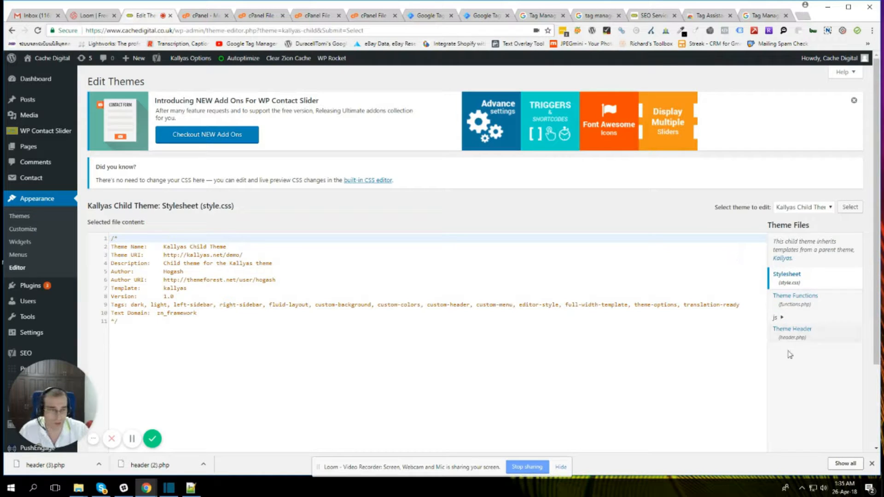
left_click(798, 332)
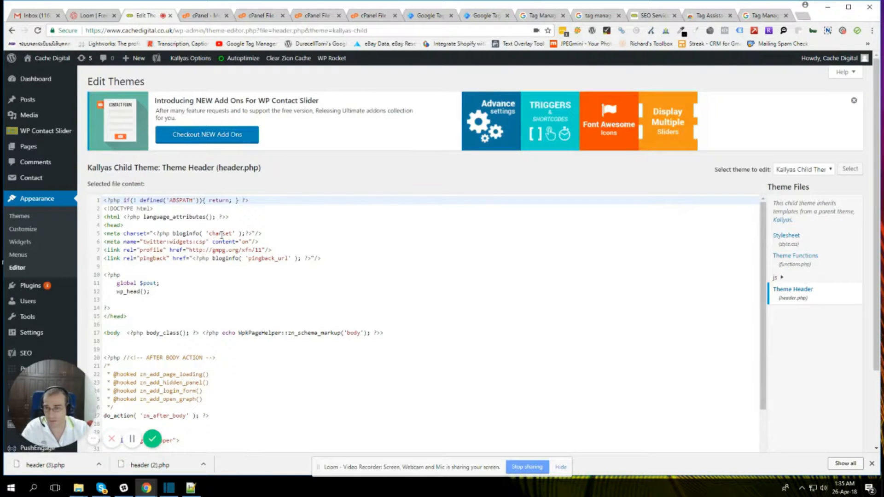
Step: Copy the Google Tag Manager head script from the container's install page and paste it on a new line below the meta charset tag
left_click(267, 233)
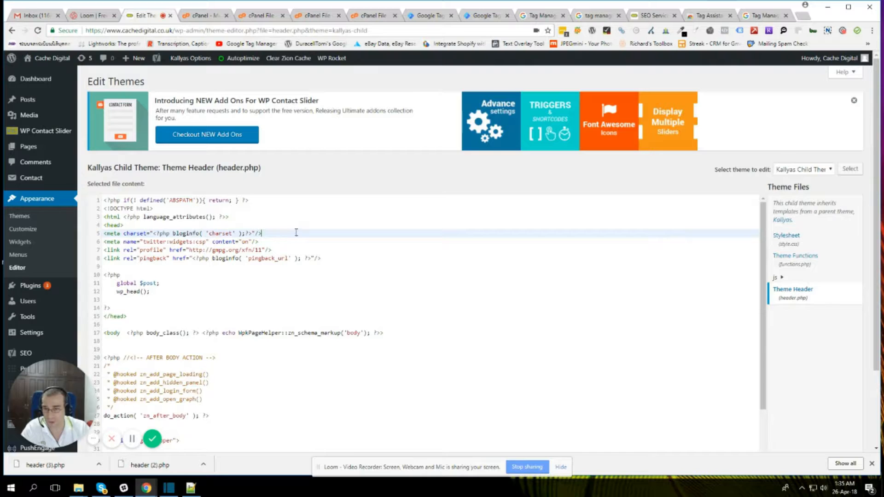
key("Return")
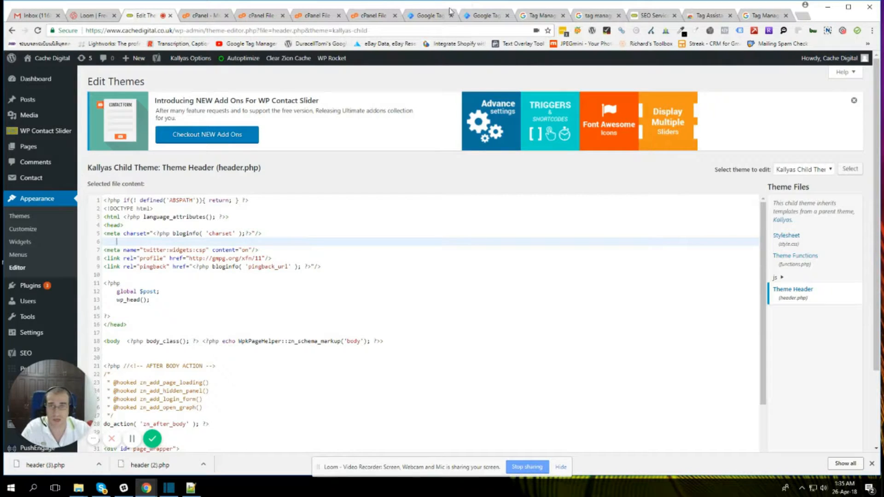
left_click(428, 16)
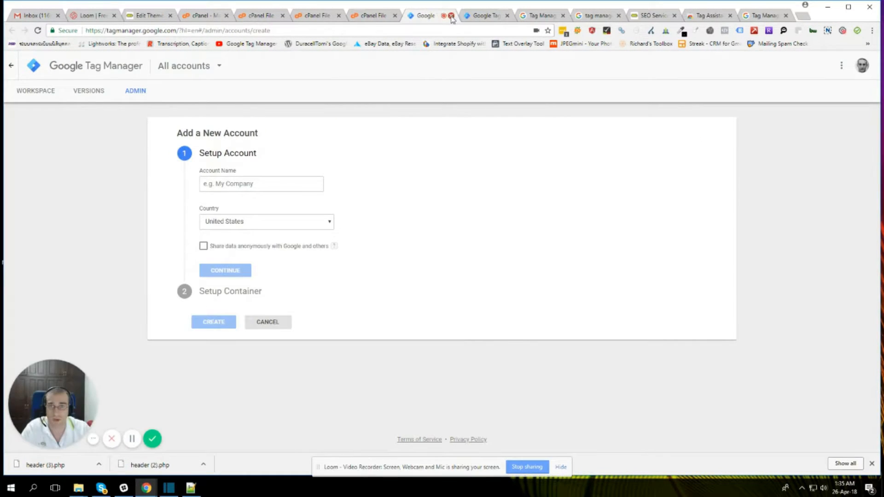
left_click(449, 15)
left_click_drag(179, 168, 397, 221)
key("ctrl+c")
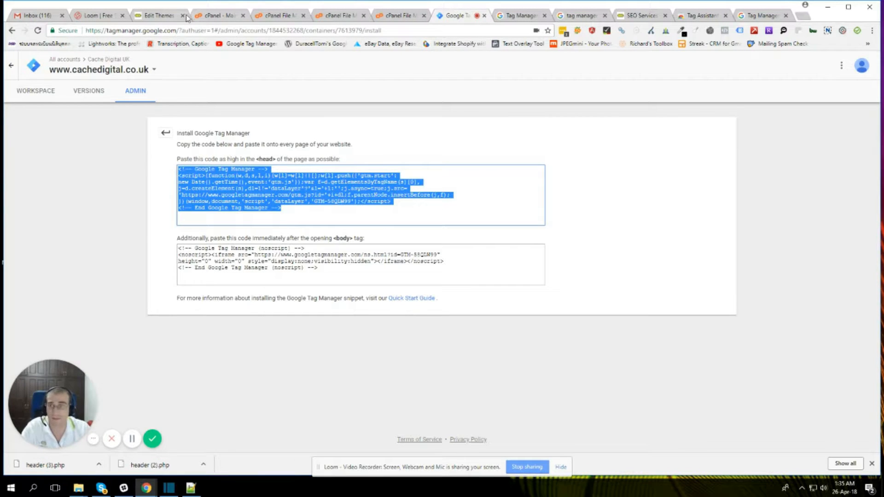
left_click(162, 15)
key("ctrl+v")
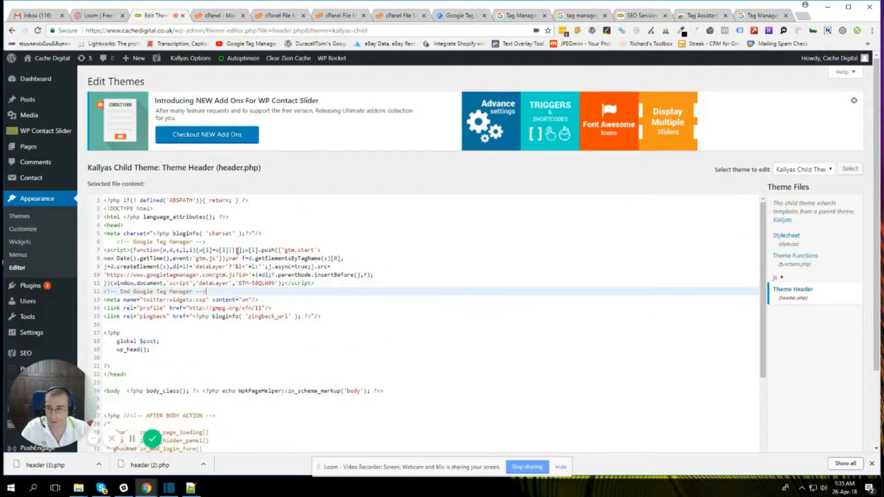
Step: Paste the Google Tag Manager noscript code directly below the opening body tag and save the child theme's header.php
scroll(132, 314, "down", 1)
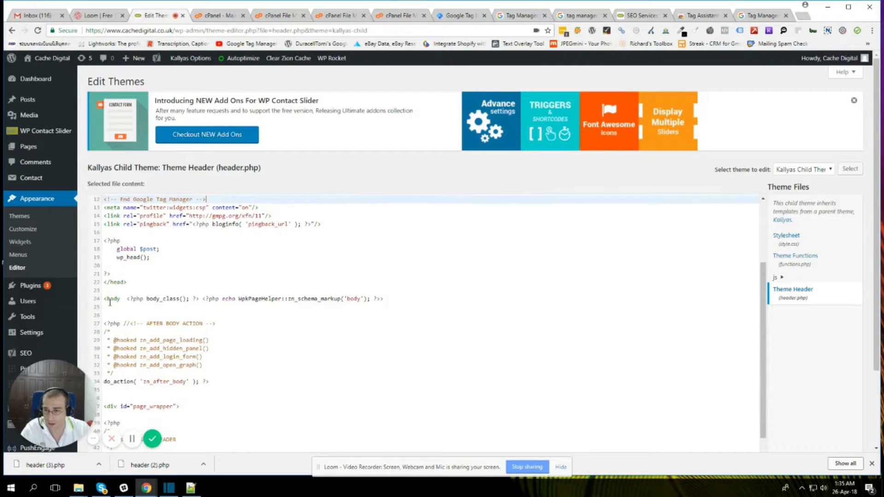
left_click(105, 305)
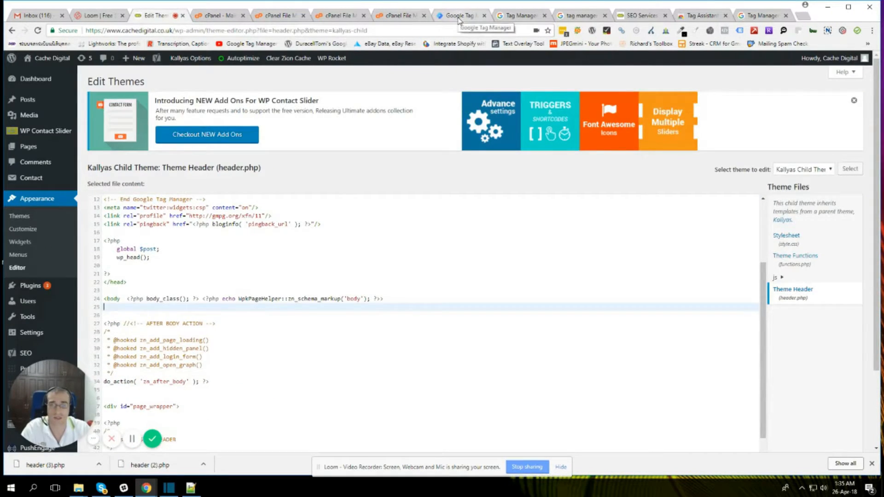
left_click(458, 15)
left_click_drag(178, 248, 325, 268)
key("ctrl+c")
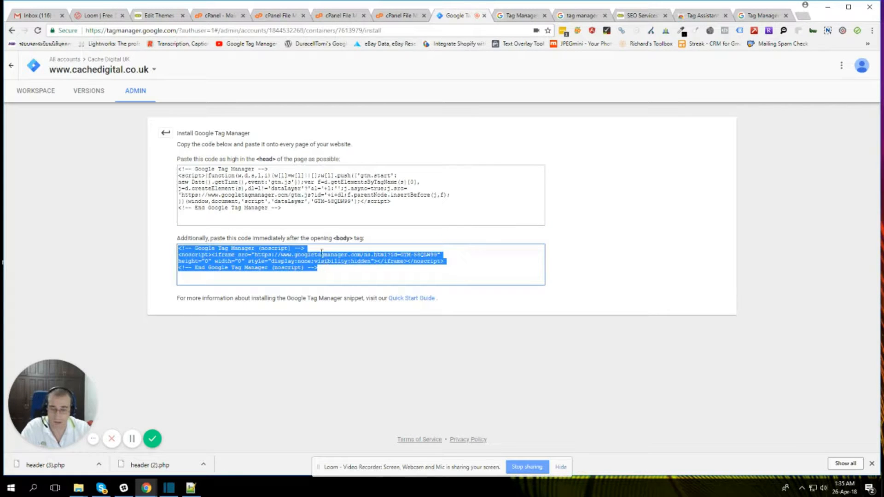
left_click(166, 15)
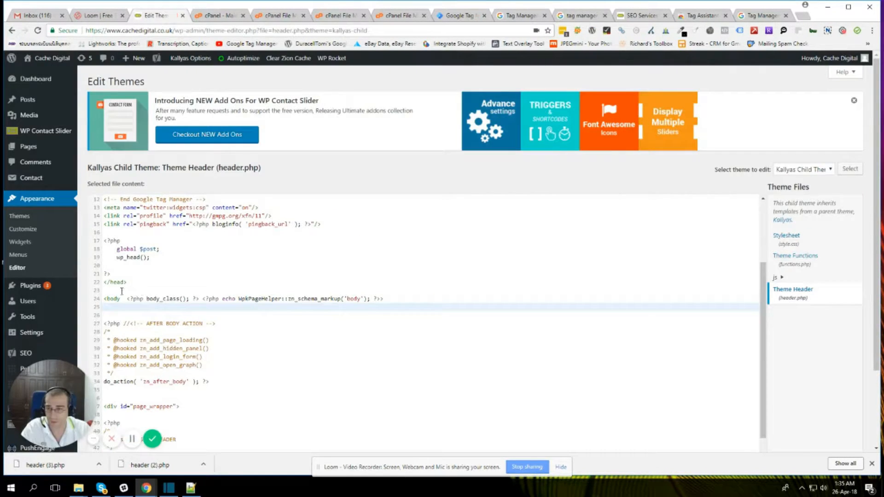
key("ctrl+v")
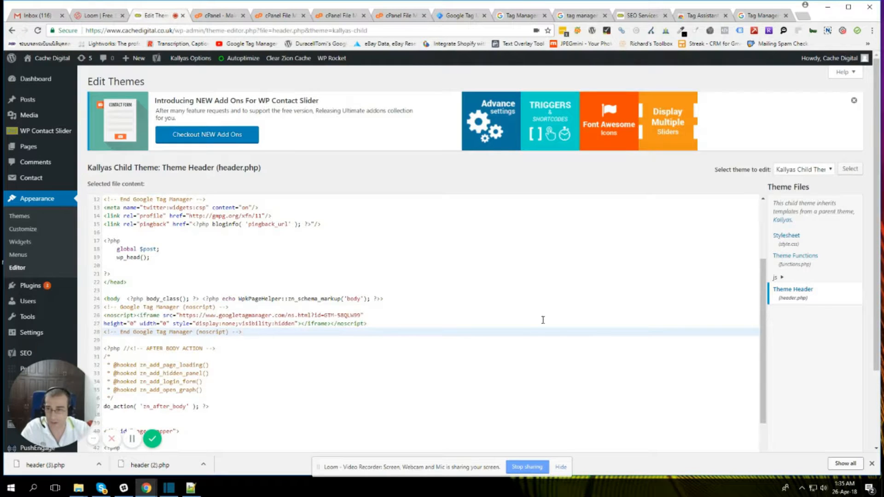
scroll(329, 383, "down", 5)
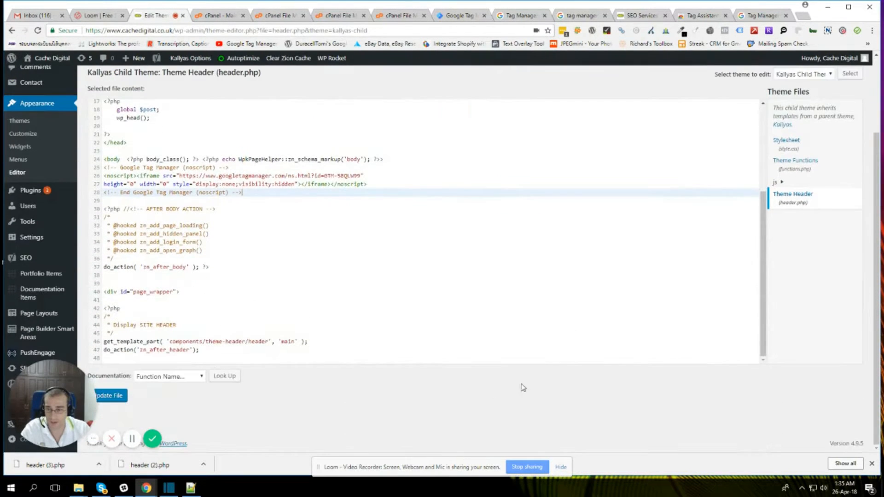
left_click(121, 397)
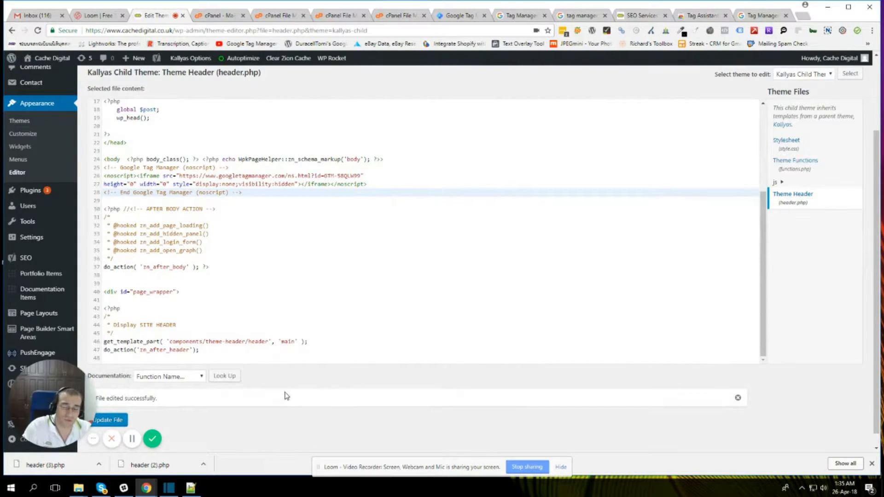
Step: Reload the Cache Digital homepage and check its tags with Google Tag Assistant
left_click(641, 16)
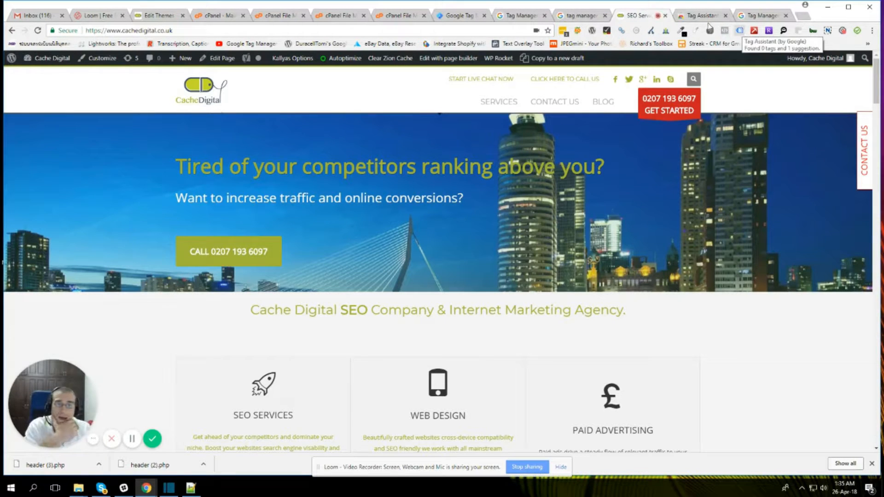
left_click(38, 31)
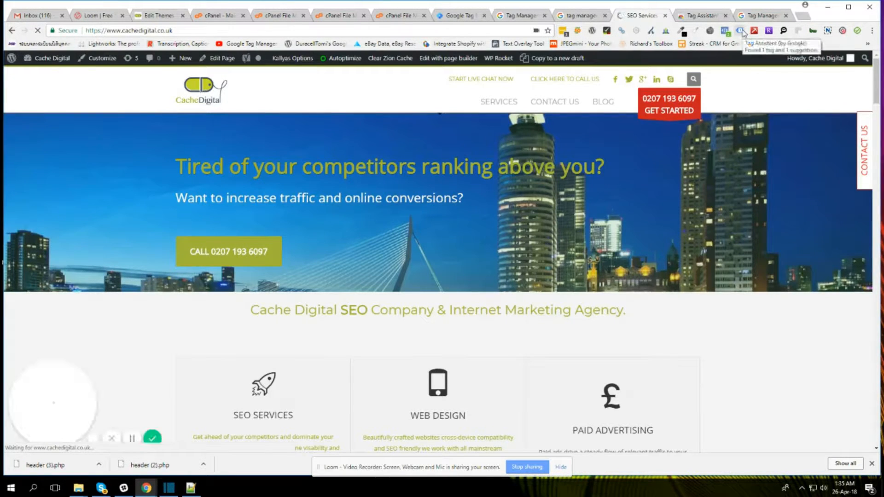
left_click(740, 31)
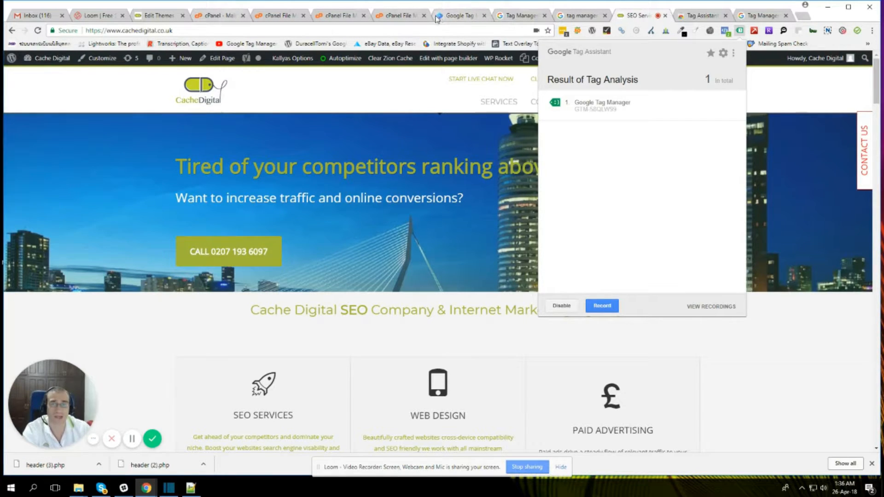
left_click(453, 15)
left_click(44, 91)
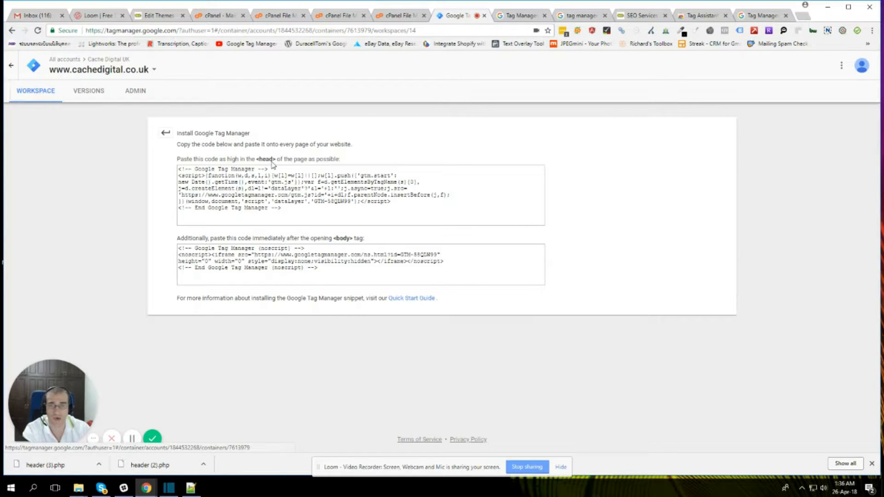
left_click(51, 102)
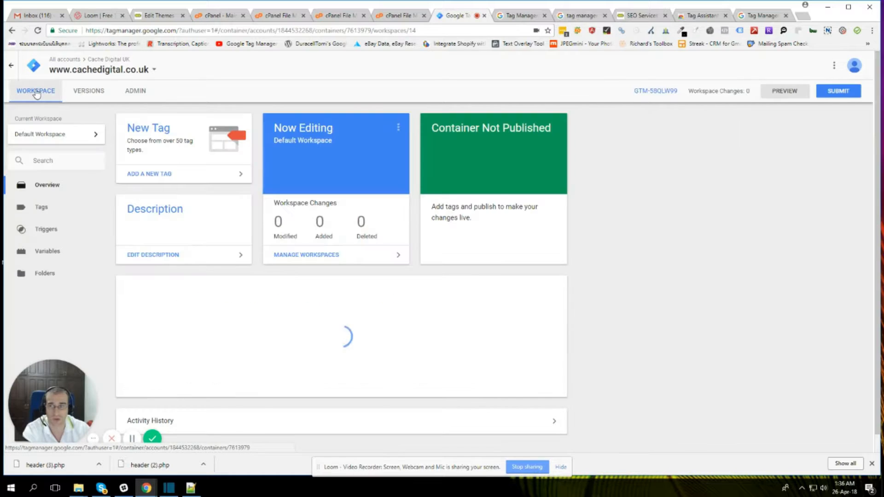
left_click(46, 208)
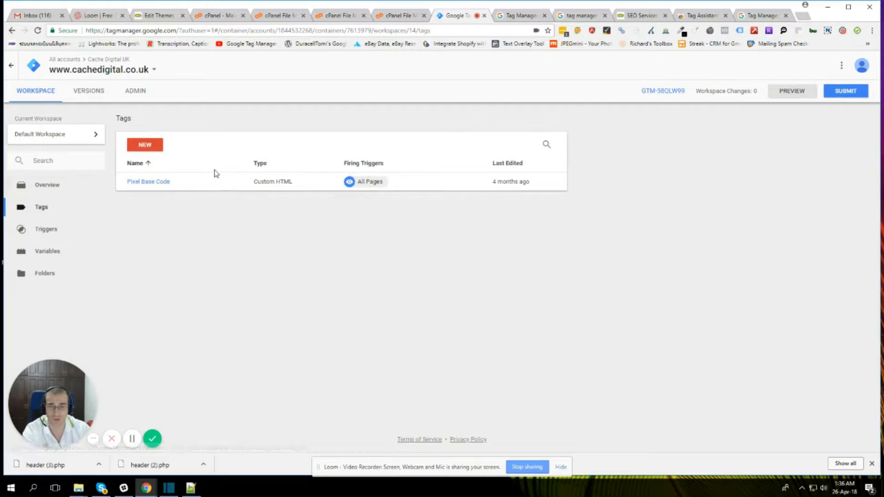
Step: Create a new tag named "Universal Analytics" and set its tag type to Universal Analytics
left_click(143, 147)
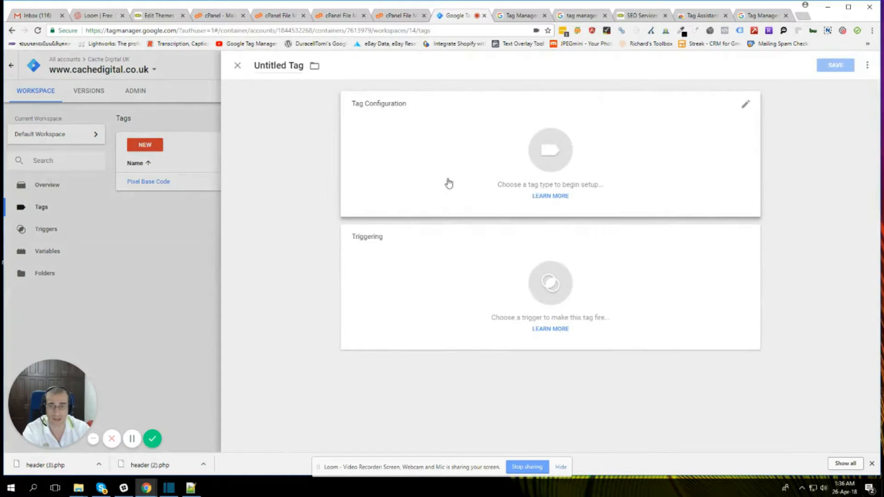
left_click(257, 65)
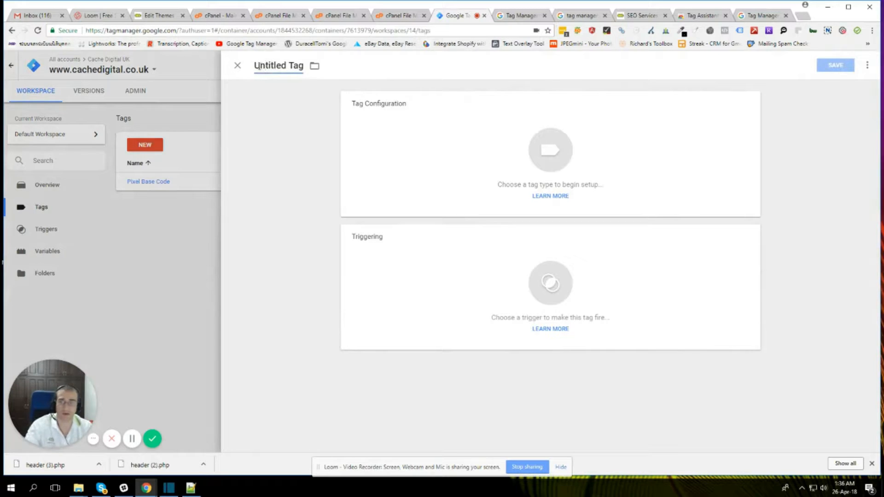
left_click_drag(268, 66, 416, 67)
type("Univer")
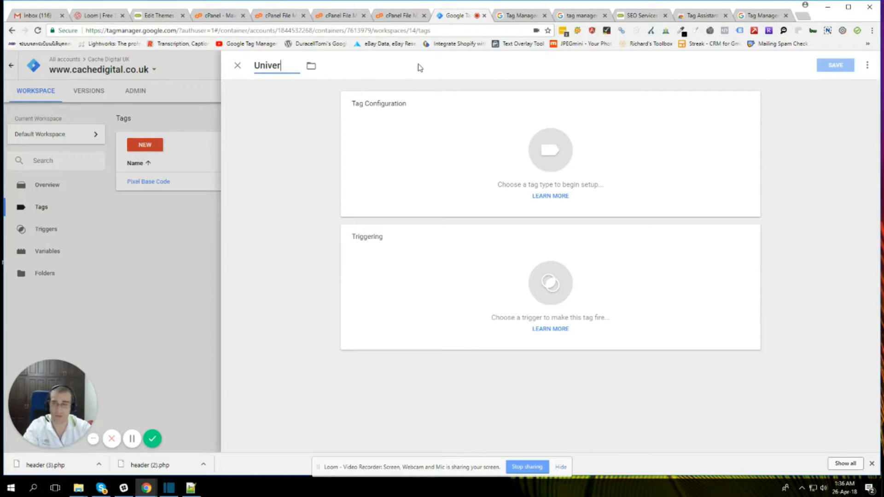
type("sal Analytics")
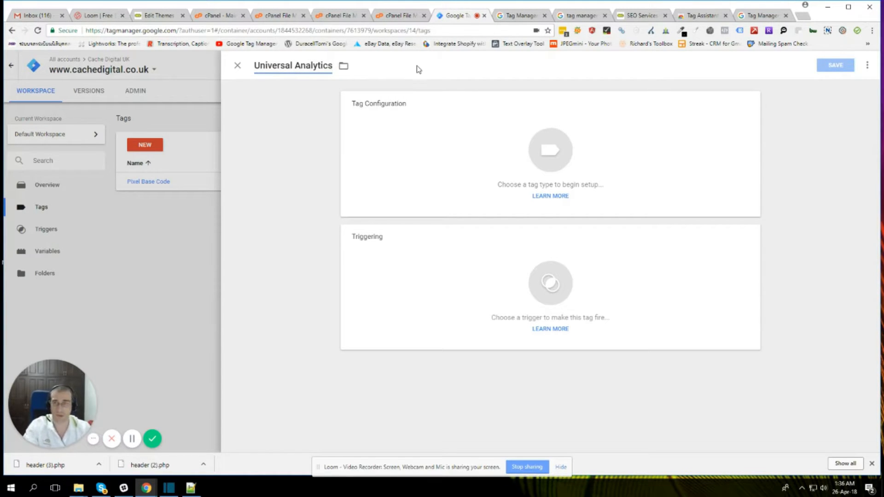
left_click(530, 157)
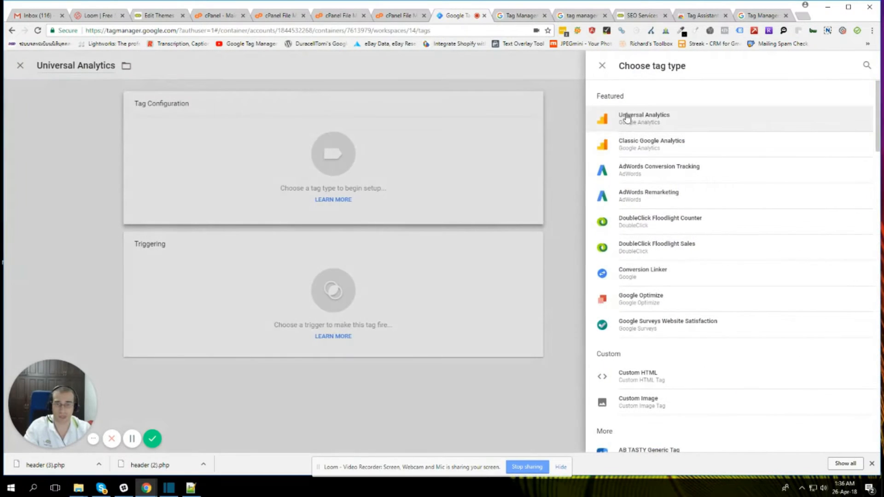
left_click(642, 117)
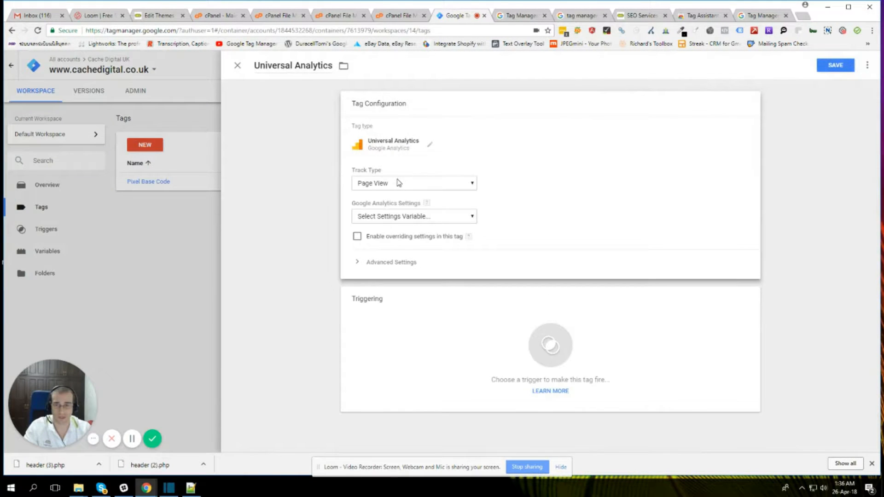
Step: Try to create a settings variable named "Google Analytics Settings" for the tag, using the site's Google Analytics tracking ID
left_click(404, 216)
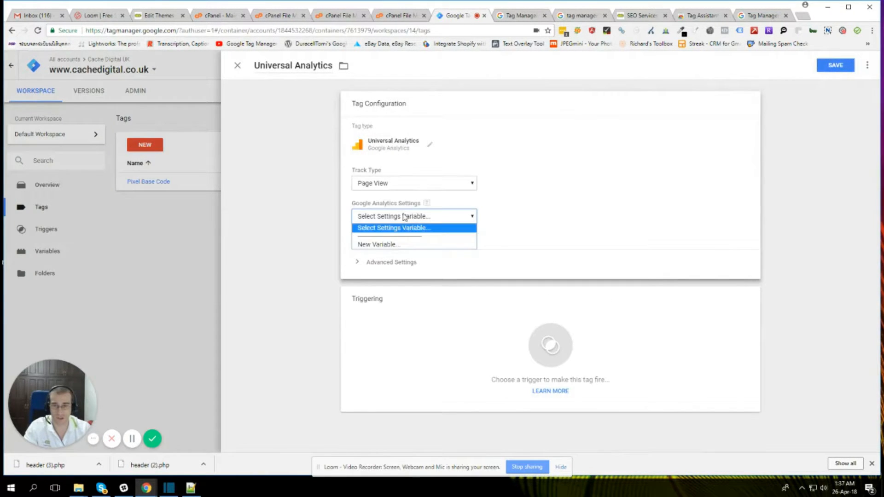
left_click(376, 245)
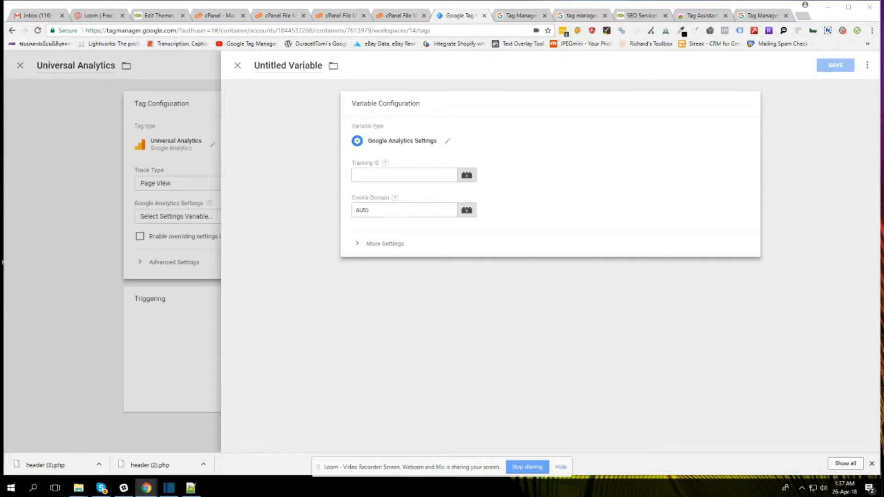
left_click(371, 176)
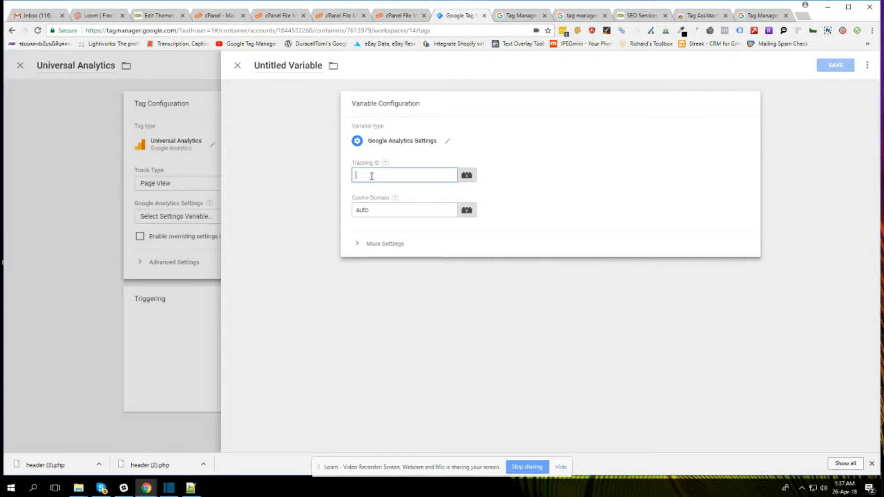
type("UA-41687417-1")
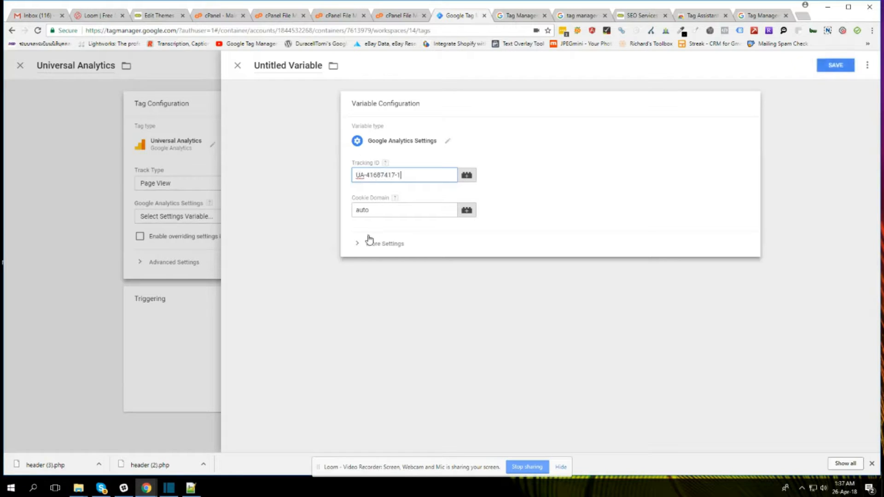
left_click(835, 65)
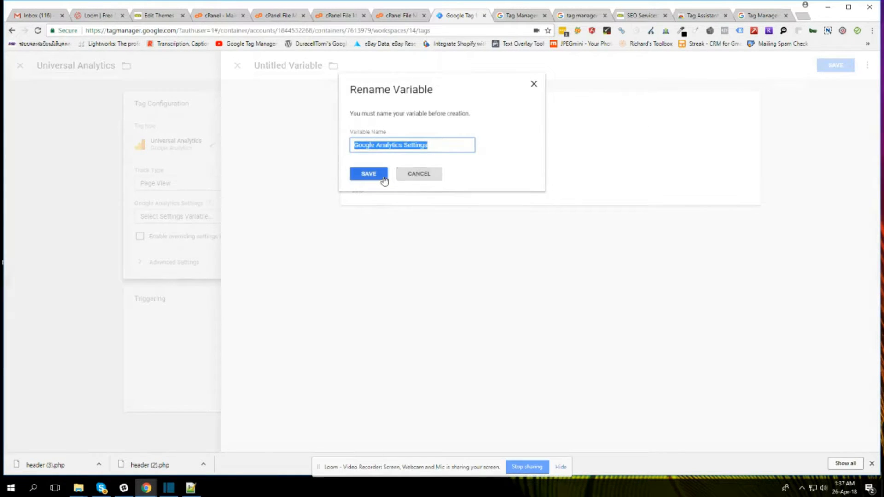
left_click(369, 174)
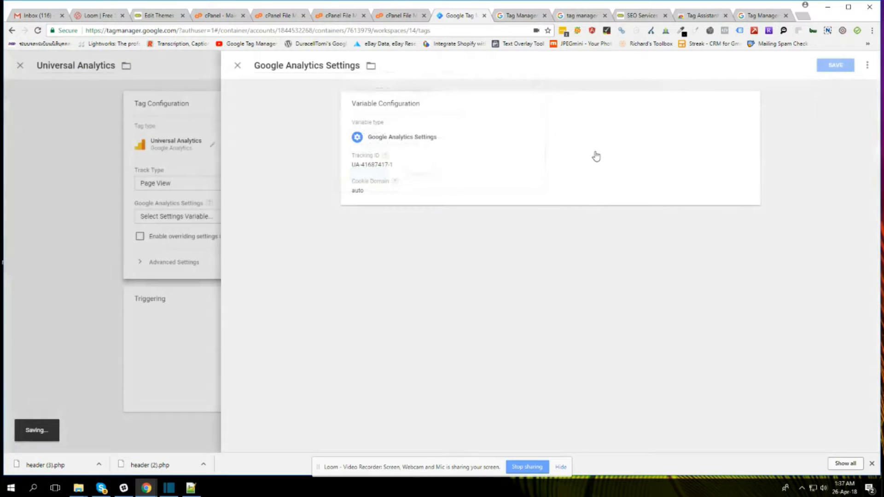
left_click(238, 68)
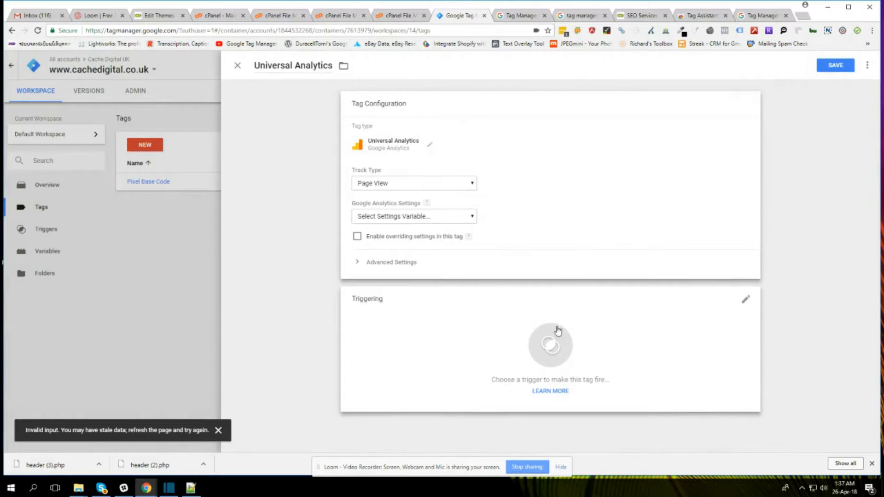
Step: Assign the All Pages trigger to the Universal Analytics tag, try to save it, and close the tag
left_click(554, 343)
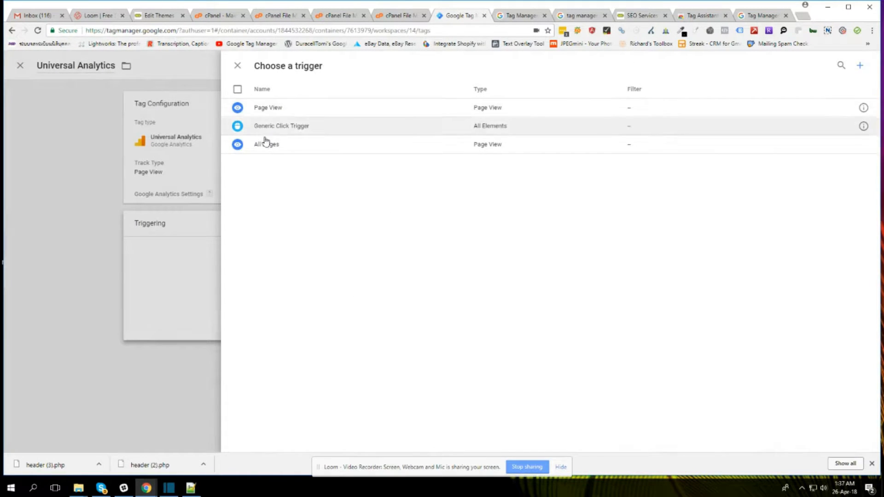
left_click(266, 144)
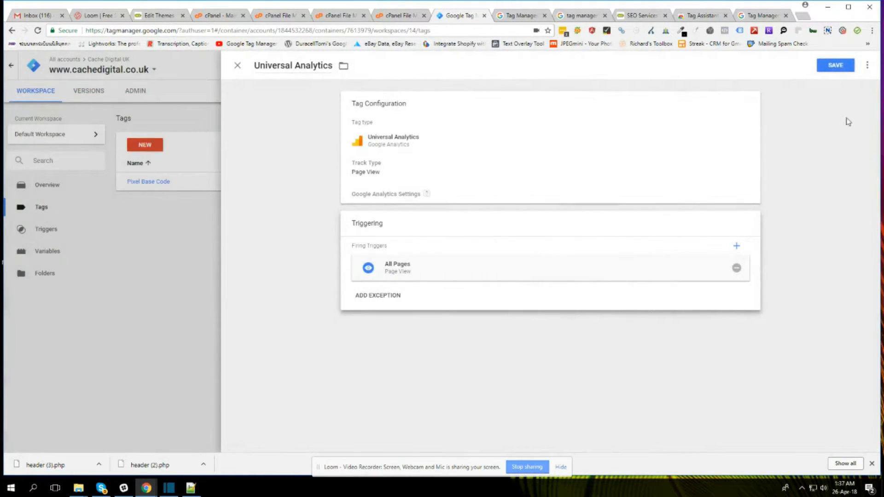
left_click(835, 66)
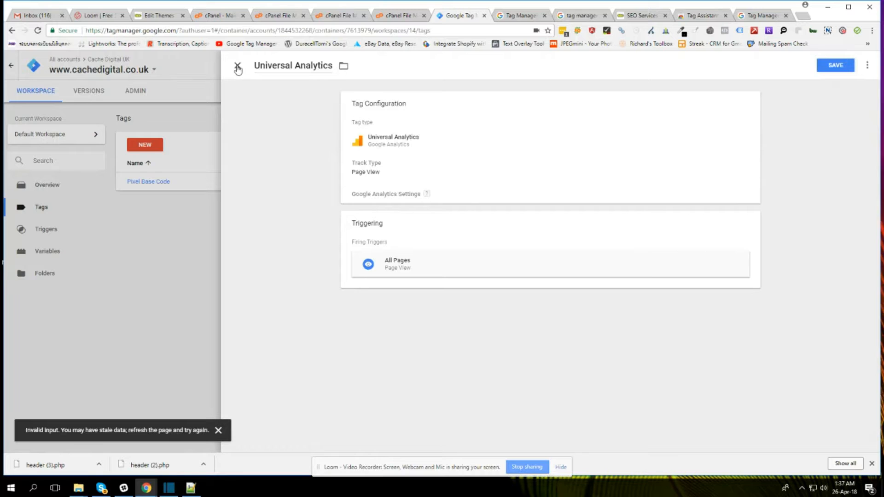
left_click(238, 68)
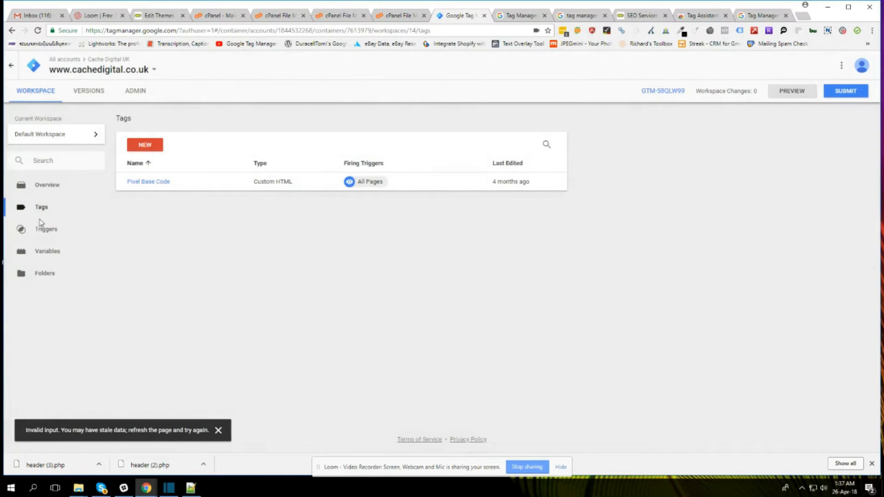
Step: Check the workspace overview for the container's changes and live version, and reopen the list of tags
left_click(48, 185)
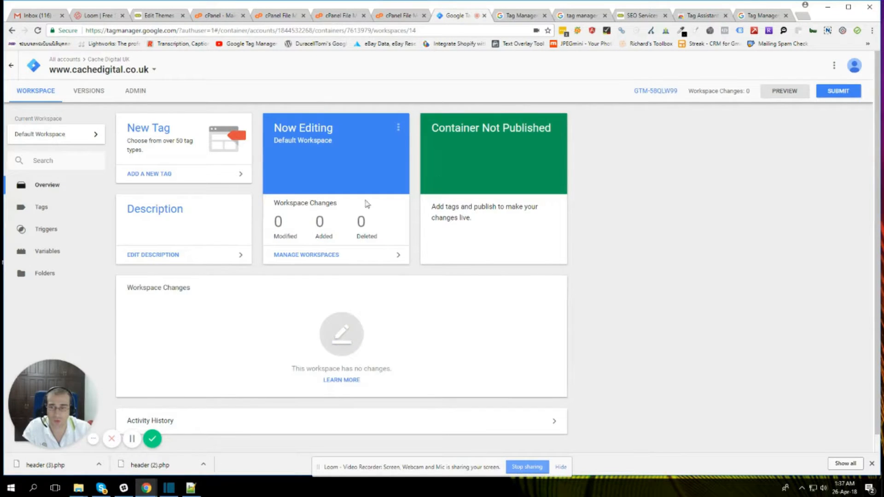
scroll(374, 338, "down", 1)
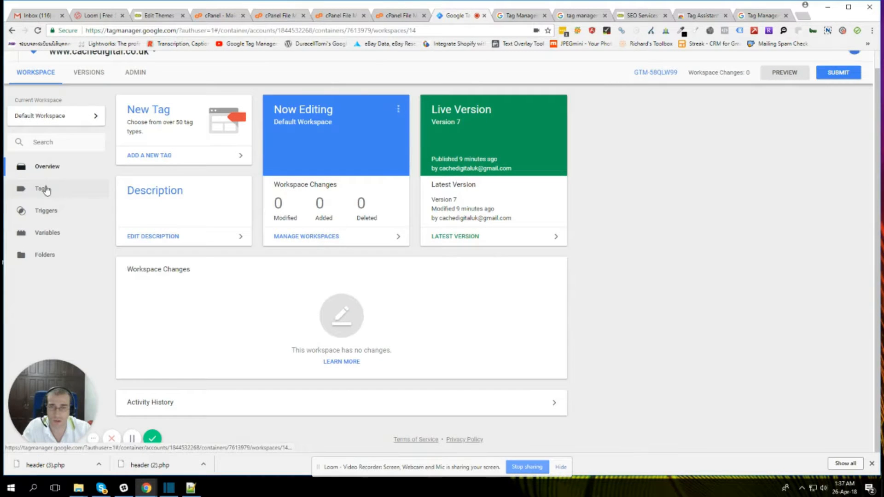
left_click(44, 191)
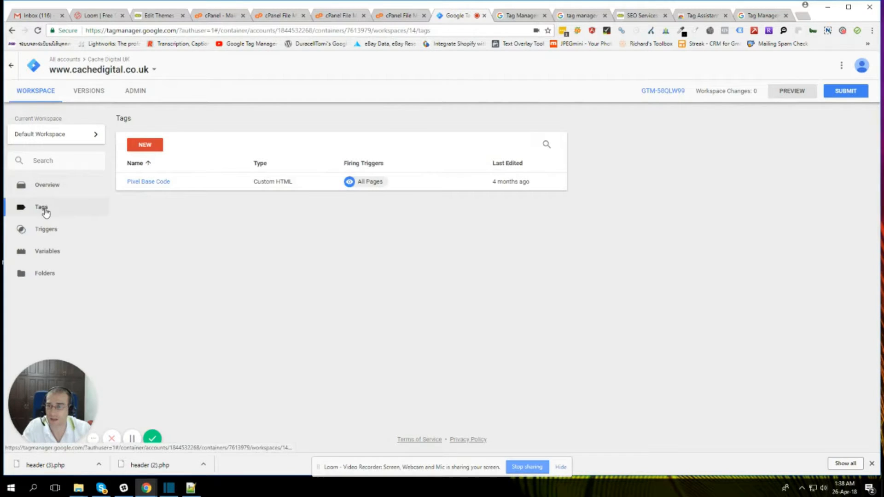
Step: Start another new tag and set its tag type to Universal Analytics
left_click(156, 147)
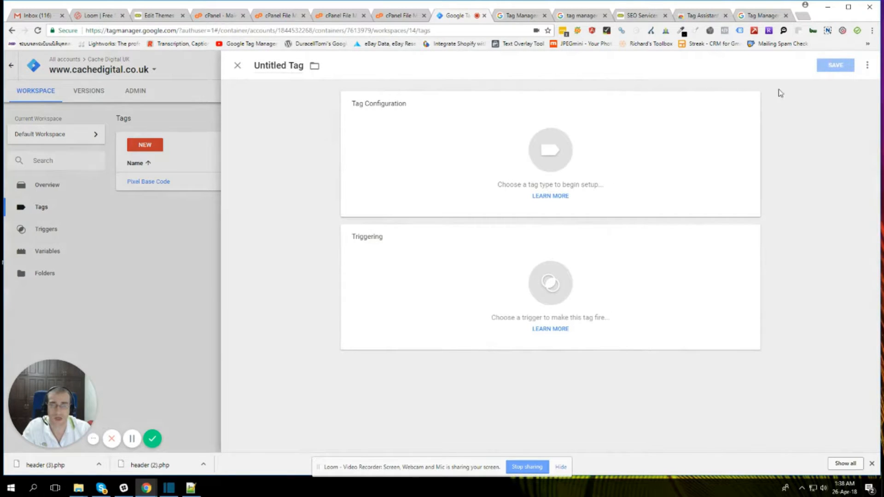
left_click(548, 148)
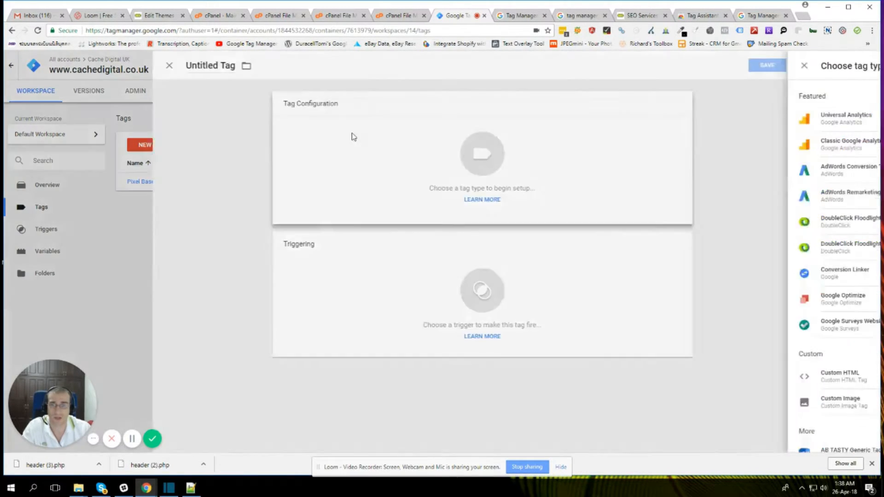
left_click(669, 122)
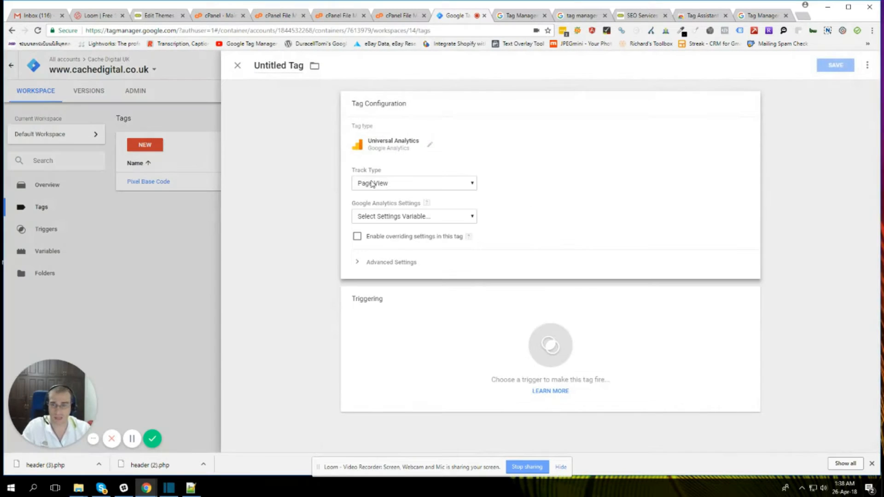
Step: Start a new Google Analytics Settings variable for the tag and paste the site's tracking ID into it
left_click(388, 217)
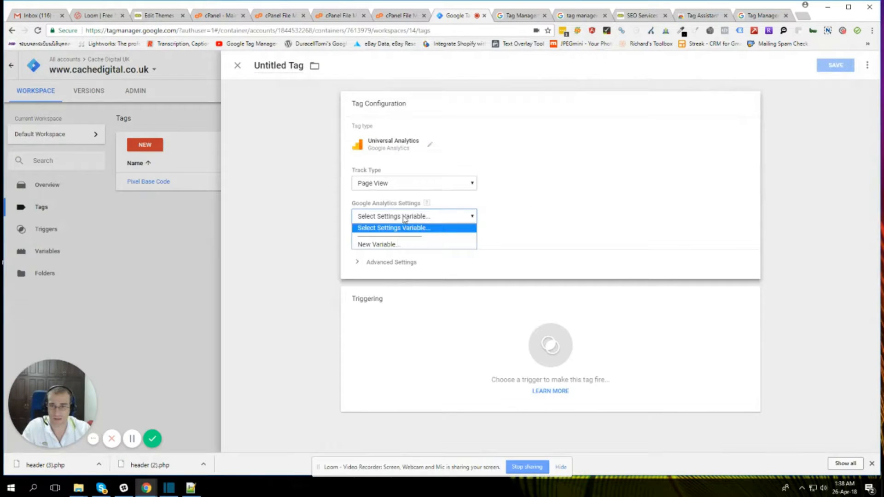
left_click(398, 244)
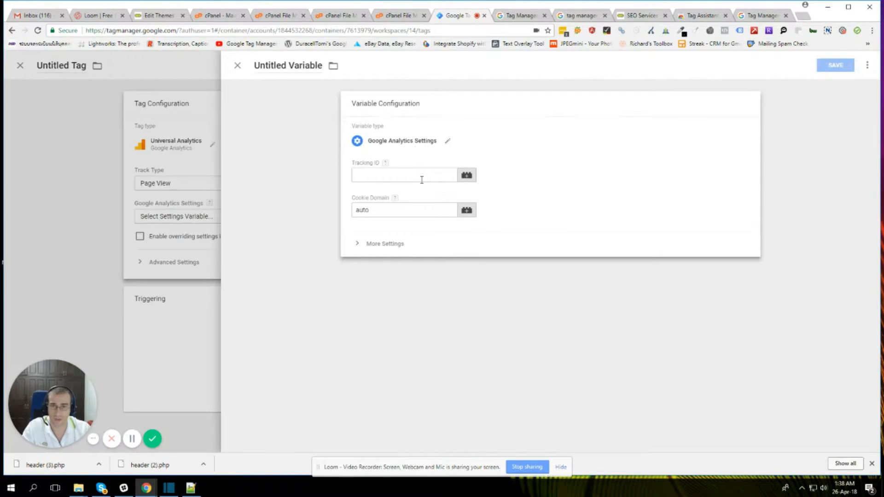
left_click(422, 174)
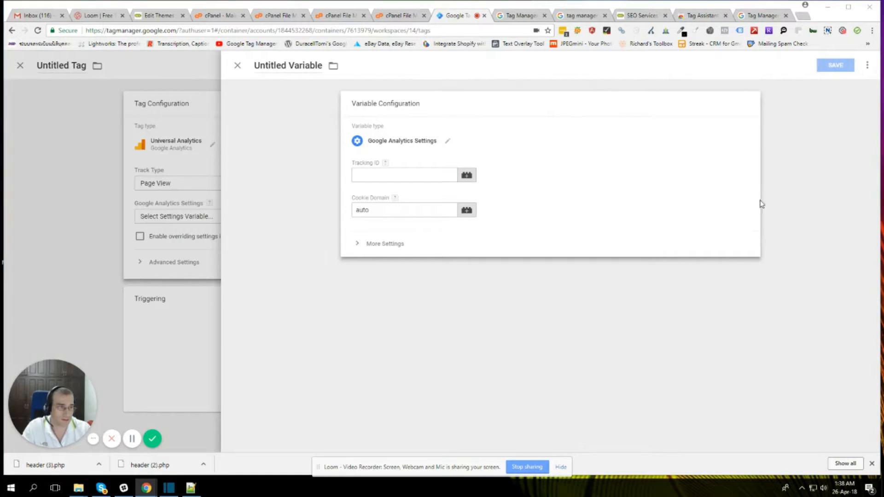
left_click(406, 173)
type("UA-41687417-1")
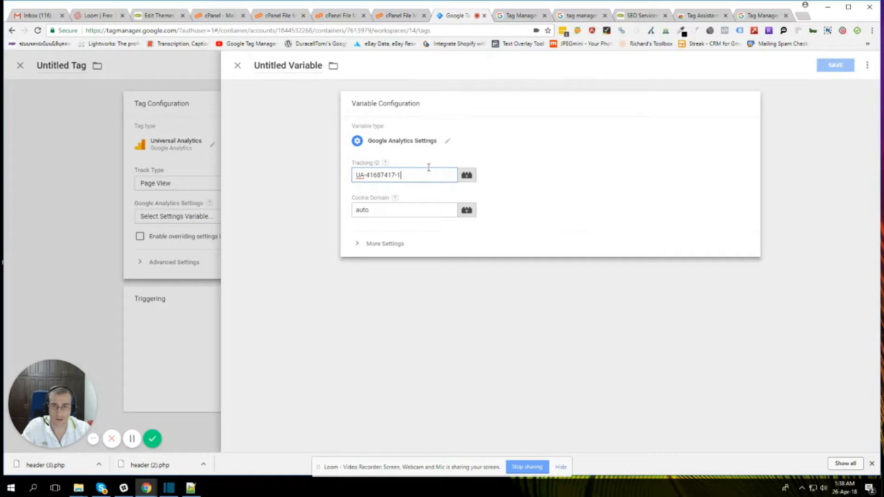
Step: Name the settings variable "Universal Analytics" and try to save it
left_click(319, 93)
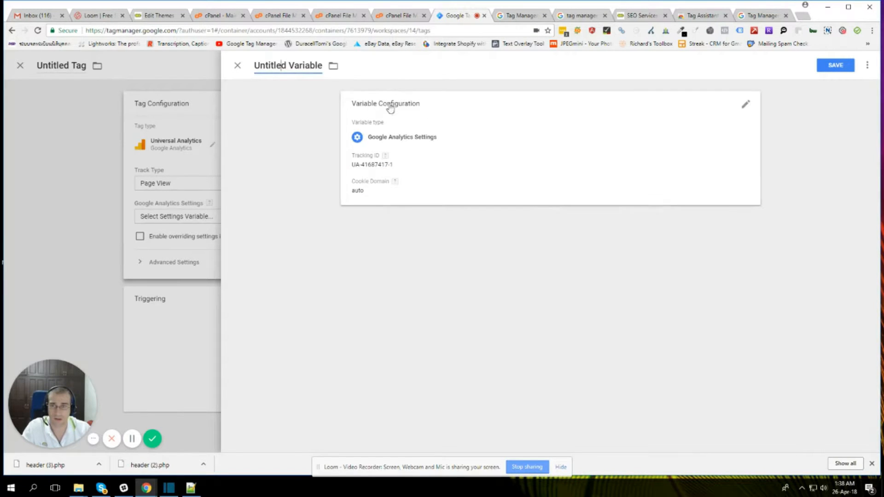
left_click(256, 65)
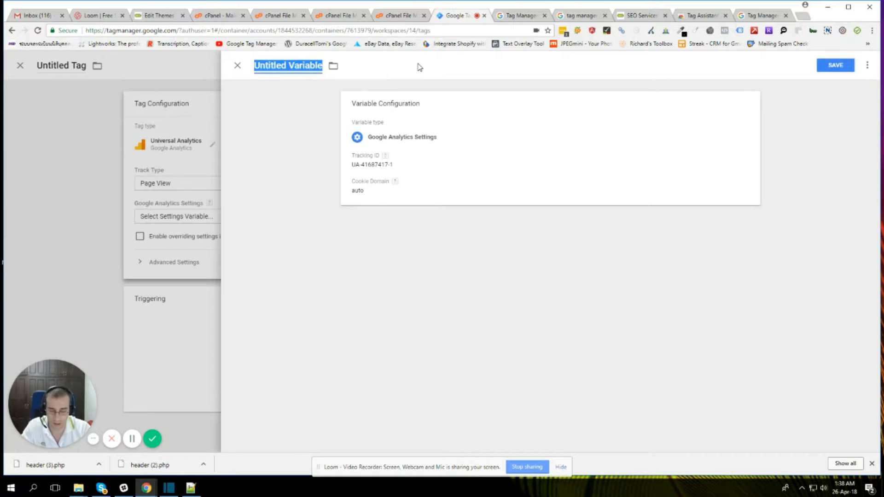
type("Universa")
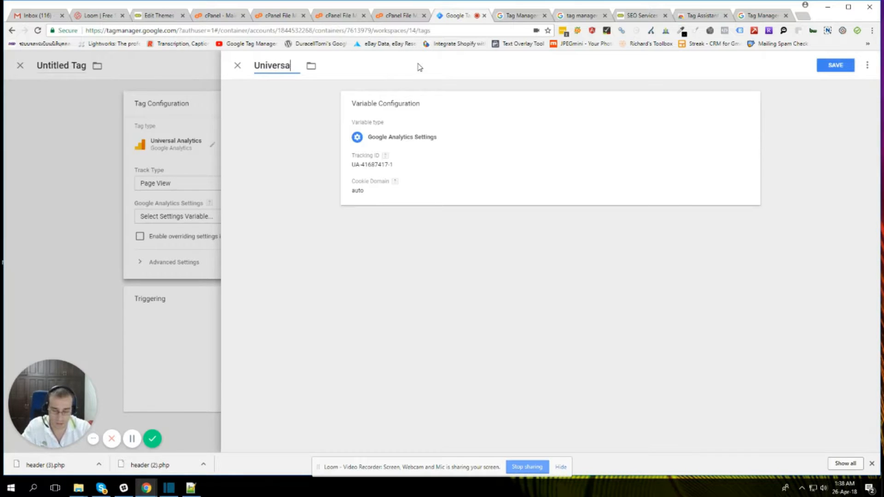
type("l Analytics")
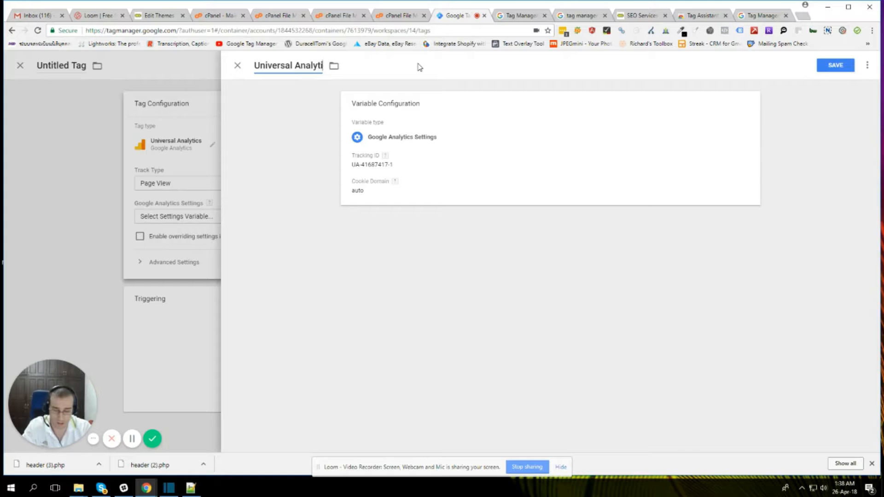
left_click(846, 67)
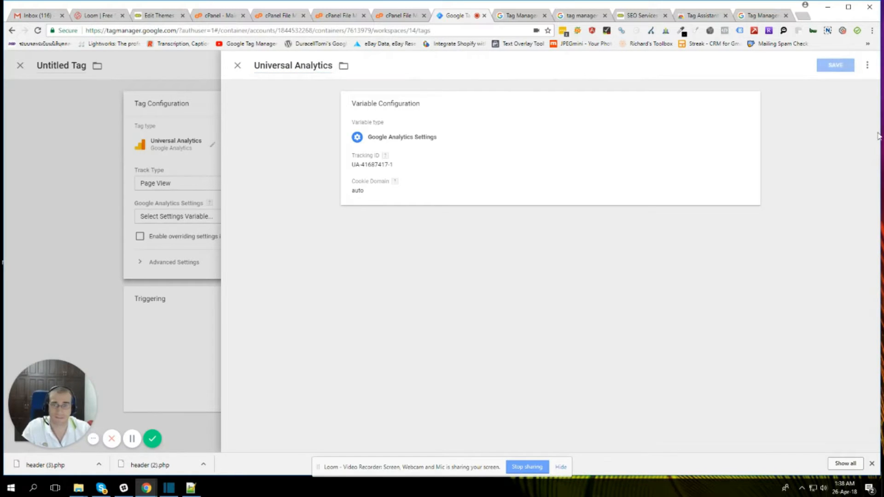
Step: Leave the unsaved settings variable and assign the All Pages trigger to the new tag
left_click(238, 67)
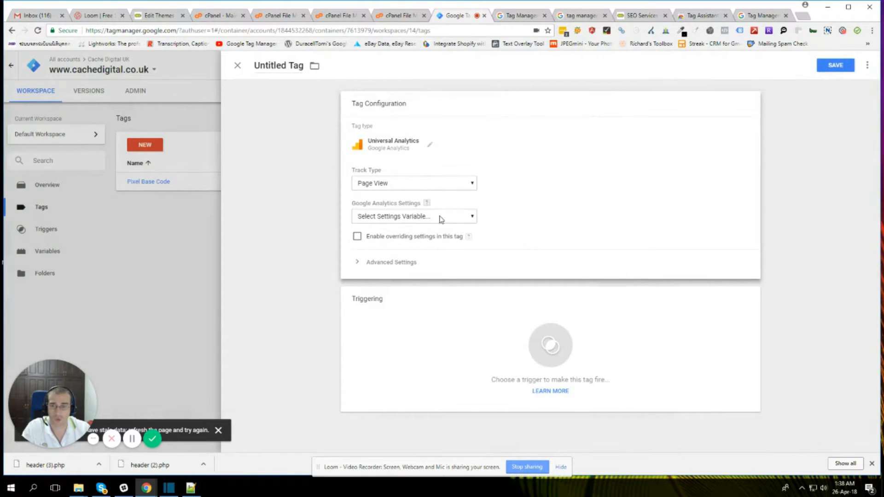
left_click(554, 347)
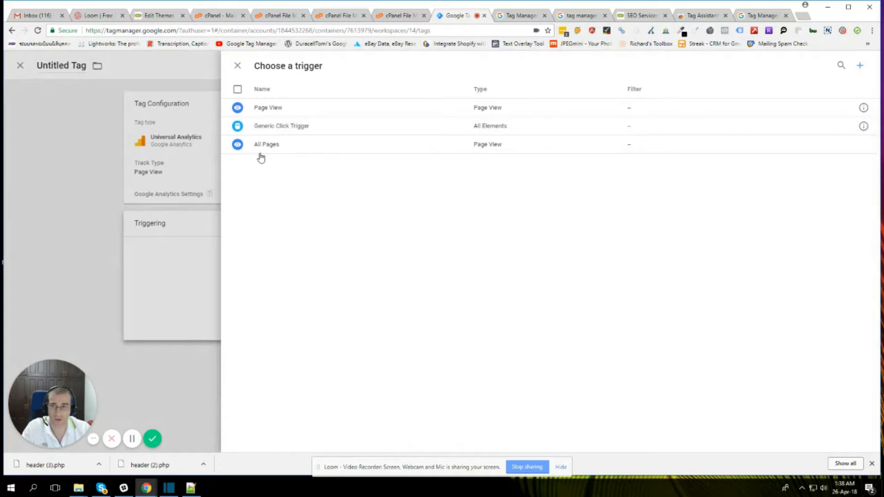
left_click(258, 148)
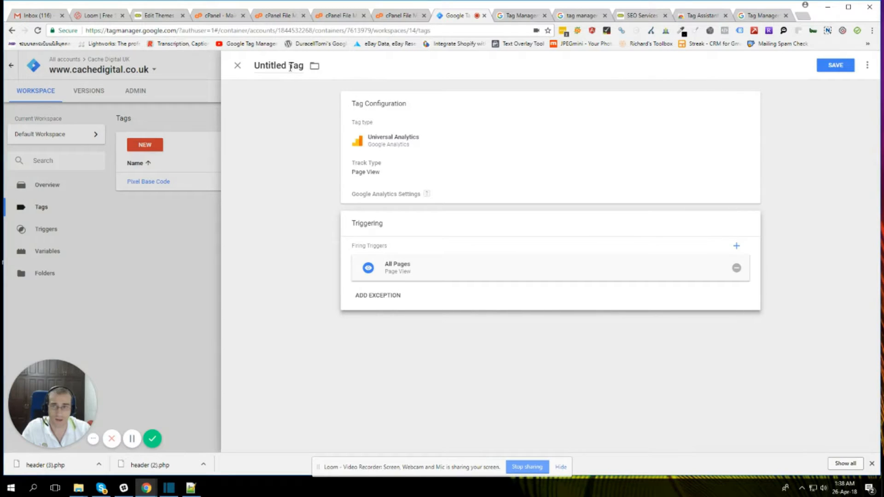
Step: Name the tag "Universal Analytics" and try to save it without a settings variable
left_click_drag(304, 66, 267, 68)
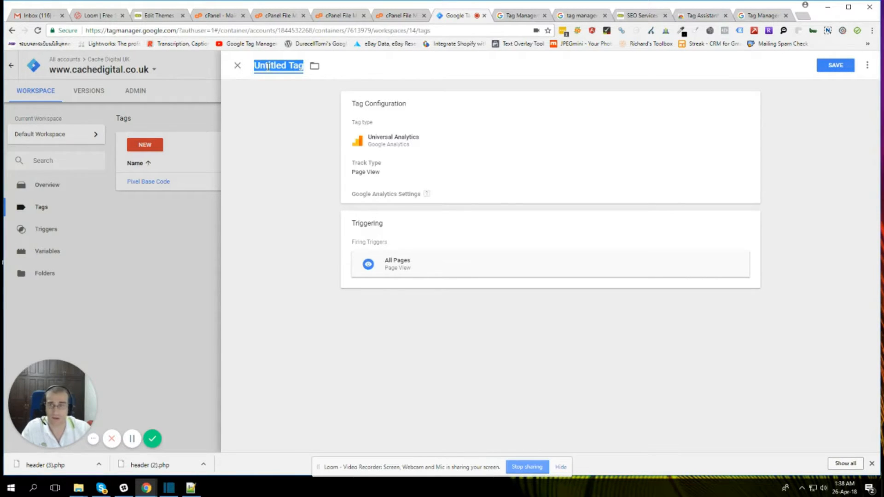
type("Universal Analytics")
left_click(833, 68)
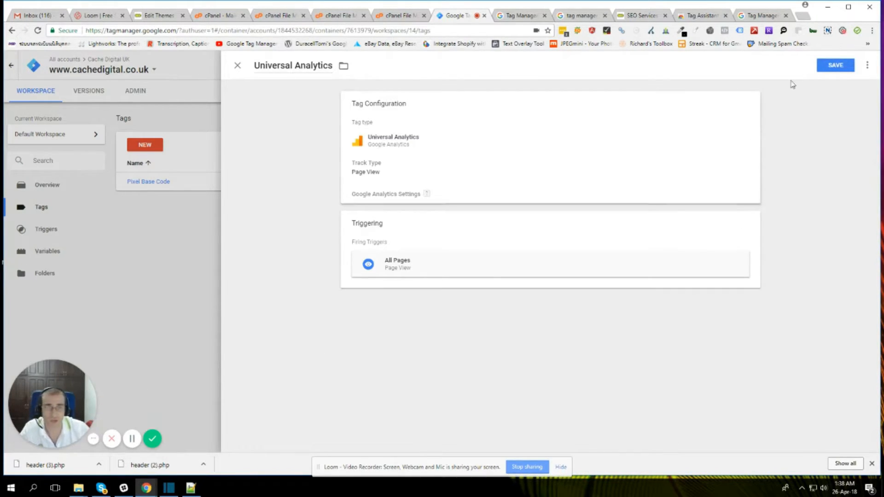
left_click(834, 65)
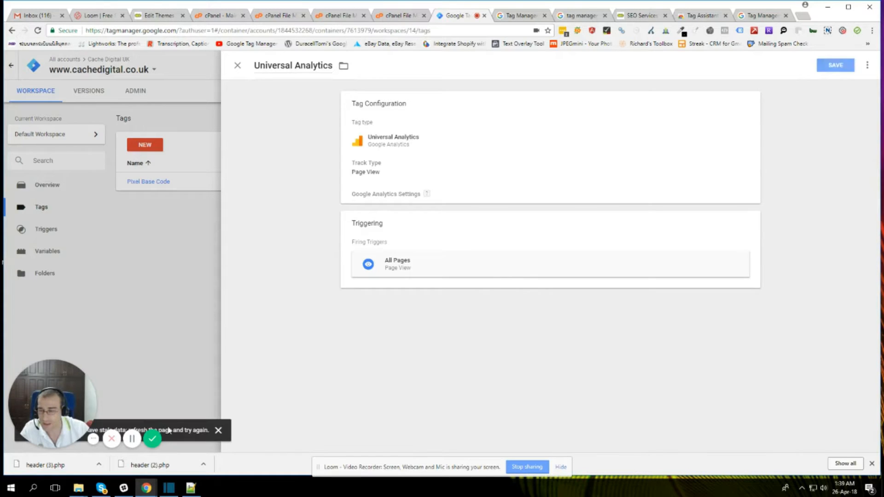
left_click_drag(186, 432, 210, 431)
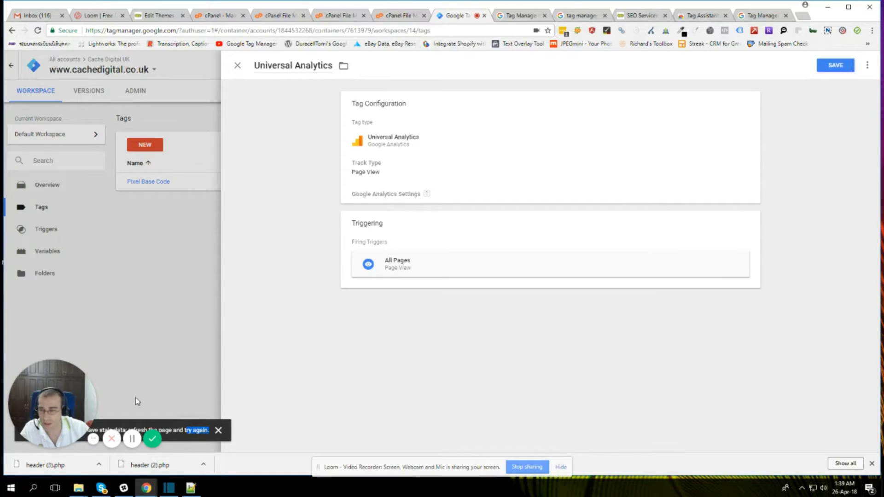
Step: Reload the container page and start a new tag of type Universal Analytics
left_click(38, 30)
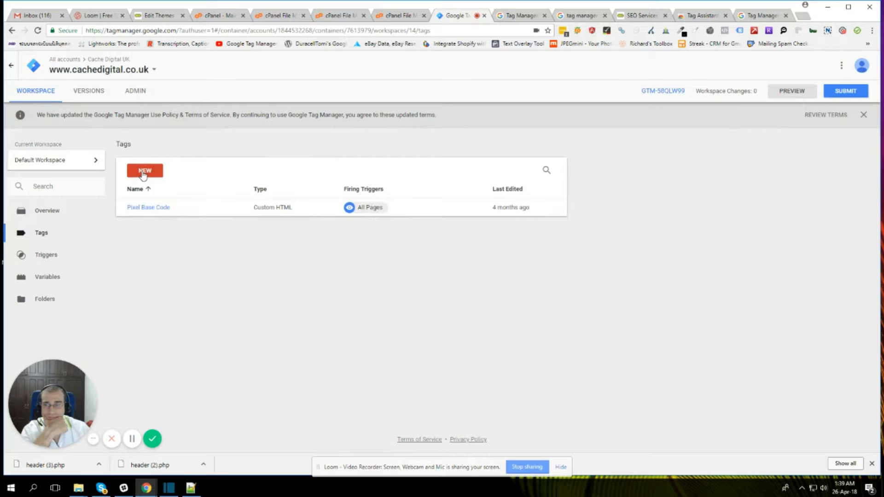
left_click(145, 172)
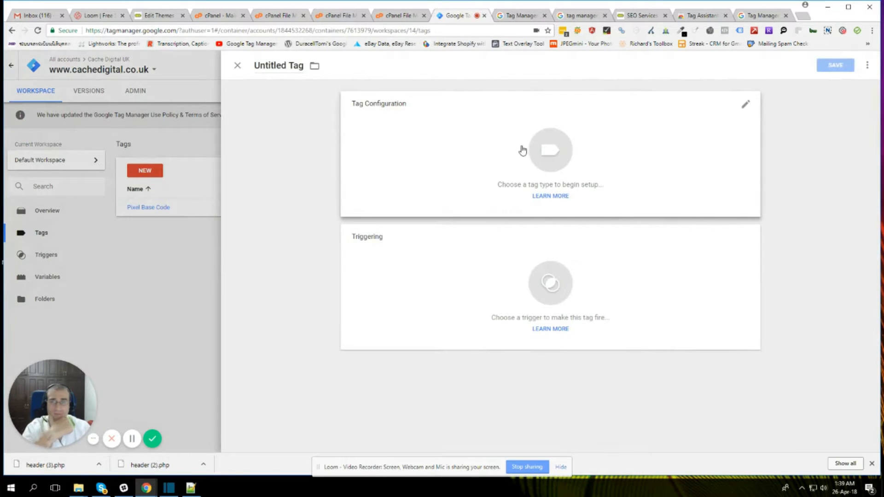
left_click(549, 151)
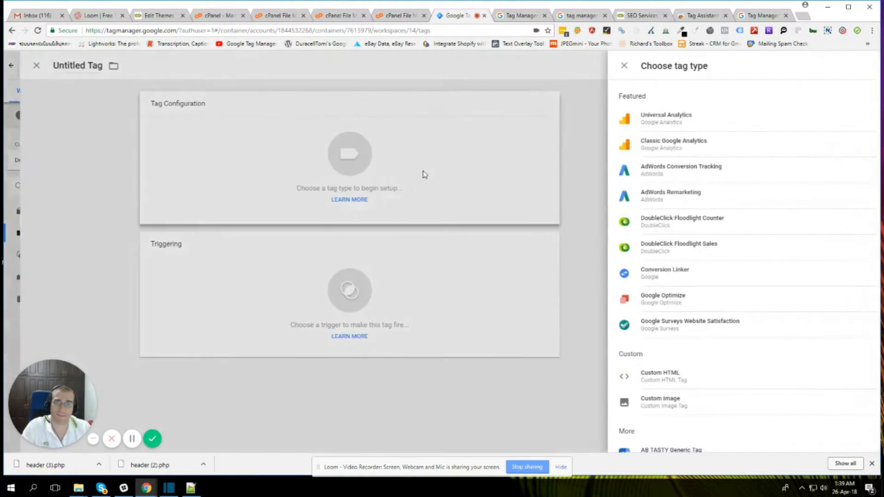
left_click(860, 128)
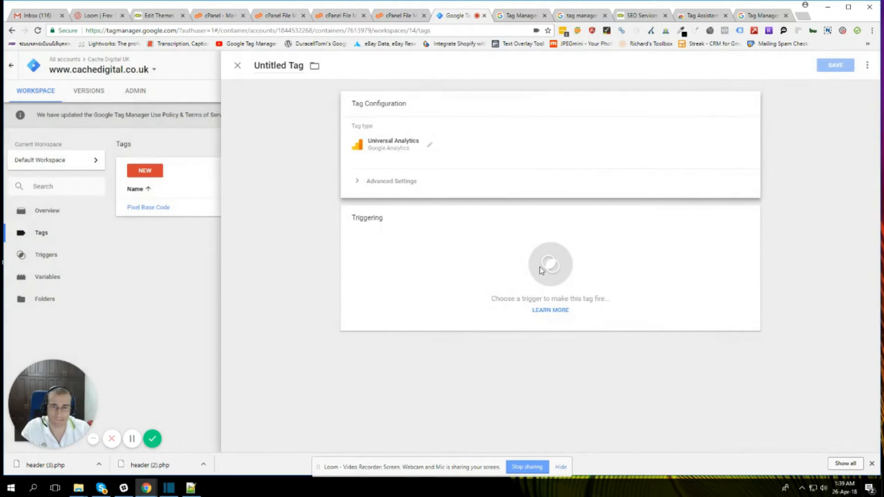
Step: Create and save a Google Analytics Settings variable for the Page View tag, using the site's copied tracking ID
left_click(420, 217)
left_click(410, 244)
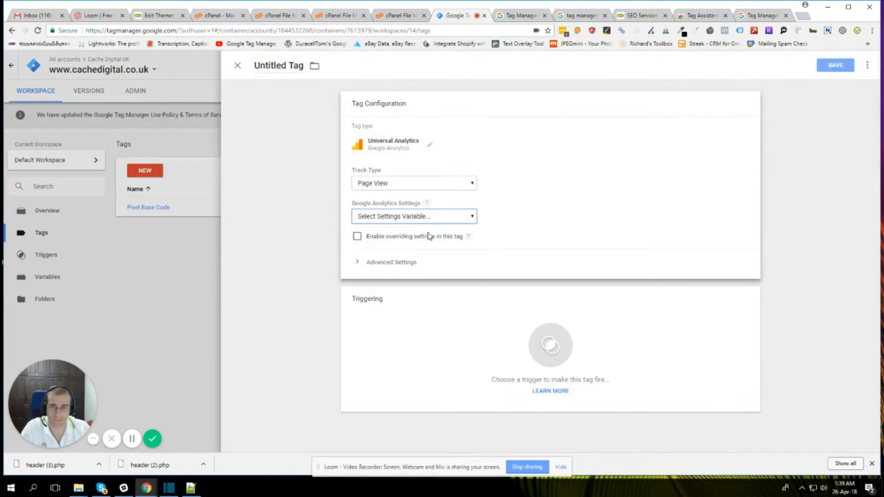
left_click(418, 179)
type("UA-41687417-1")
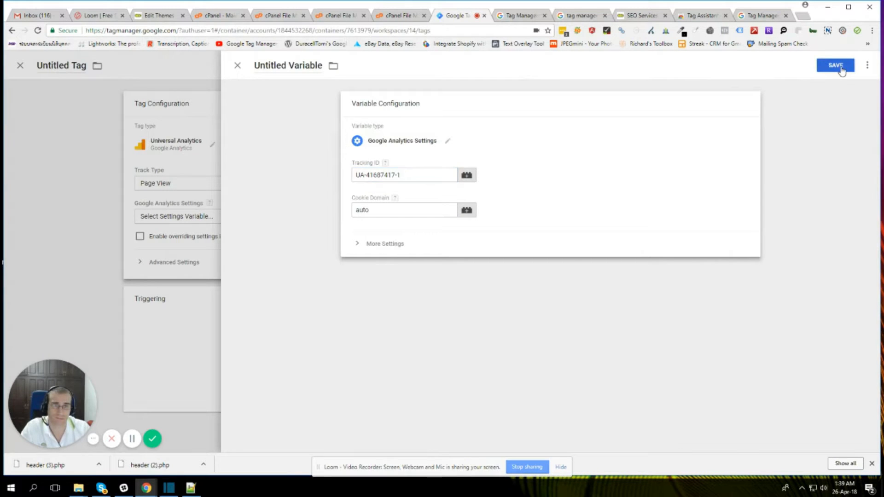
left_click(835, 65)
left_click(376, 175)
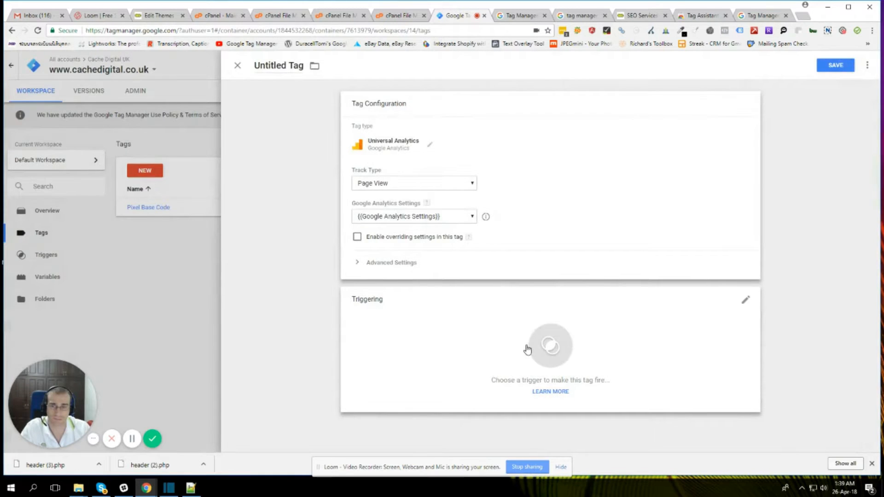
Step: Set the tag to fire on the All Pages trigger
left_click(528, 350)
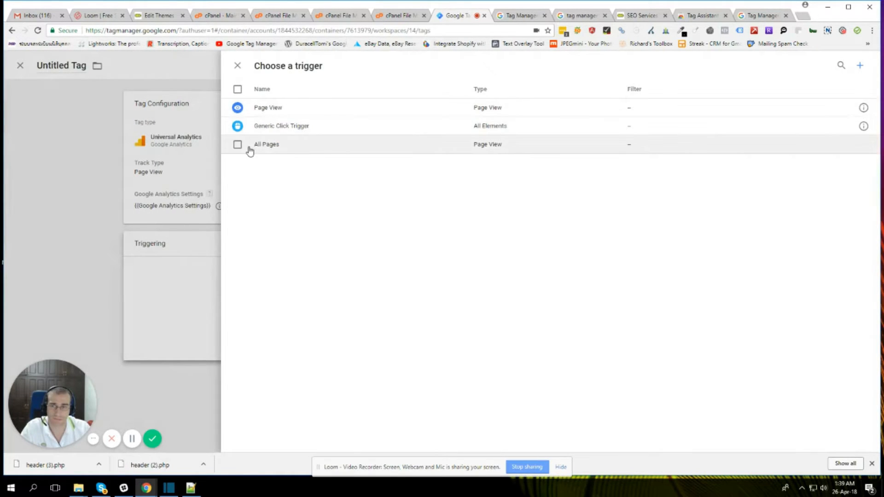
left_click(238, 144)
left_click(851, 65)
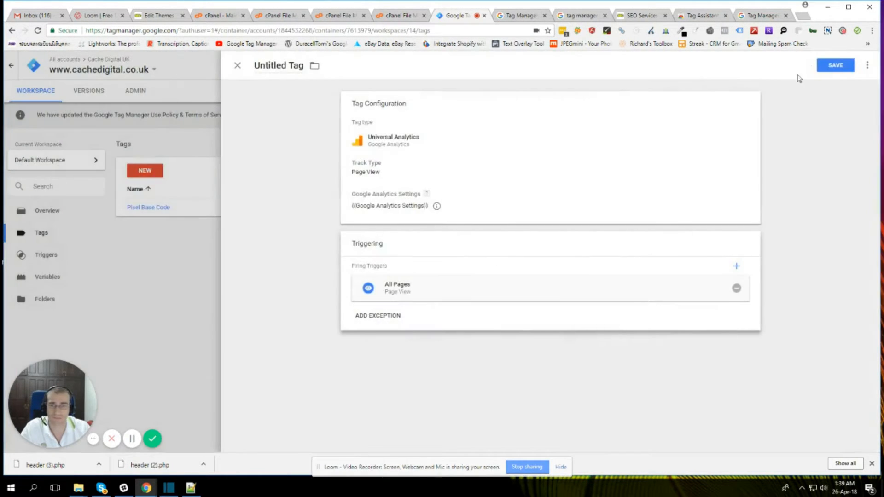
Step: Name the tag "Universal Analytics" and save it
left_click(255, 66)
type("Univer")
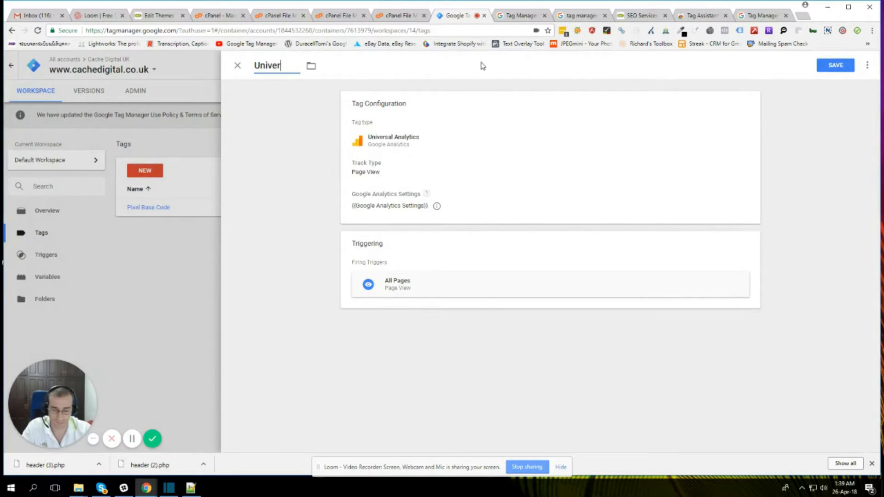
type("sal Analyticsd")
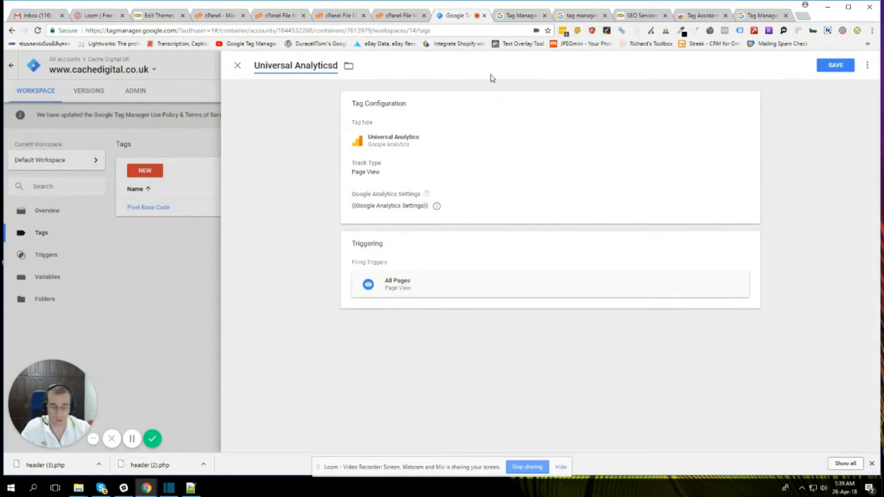
key("BackSpace")
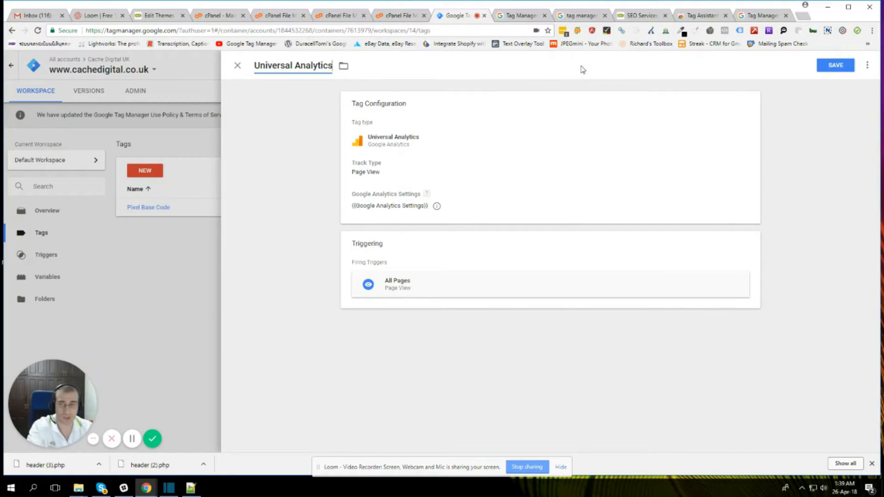
left_click(837, 67)
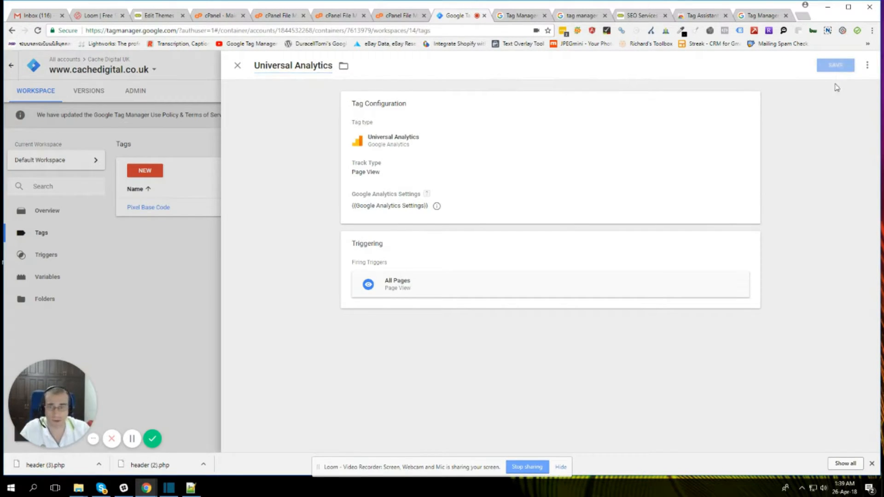
left_click(836, 65)
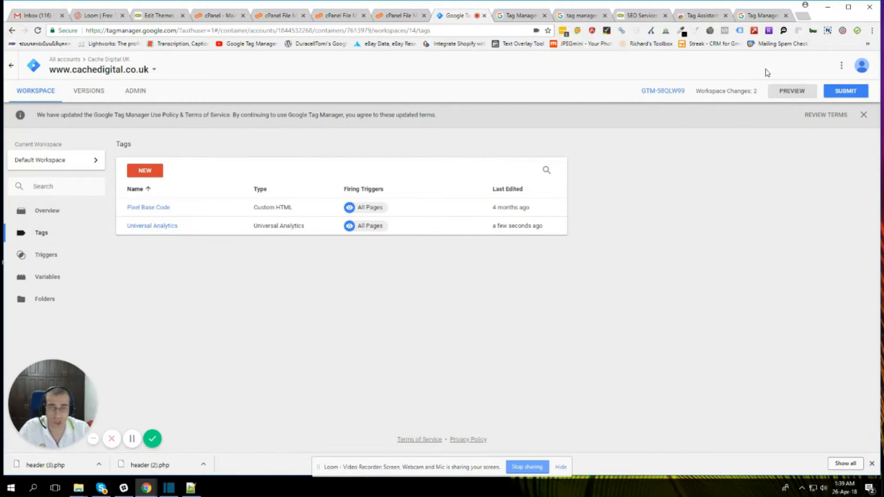
Step: Turn on preview mode for the workspace and check on the site's home page which tags fire
left_click(792, 92)
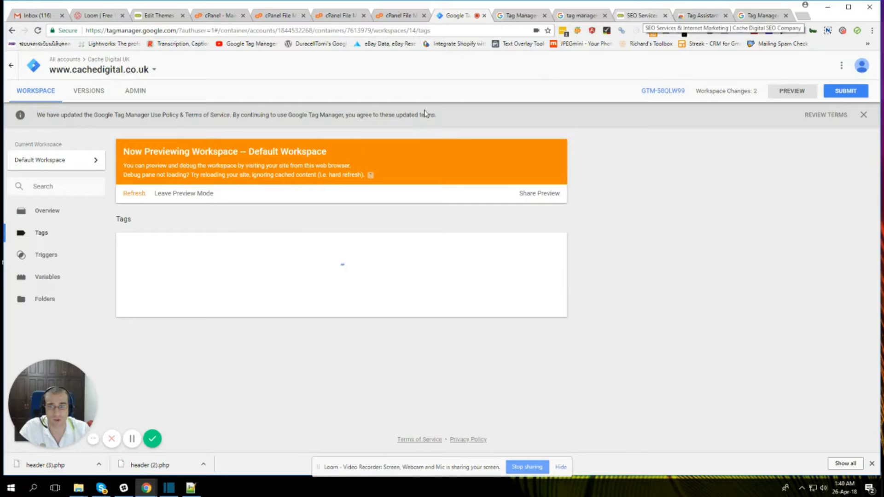
left_click(642, 16)
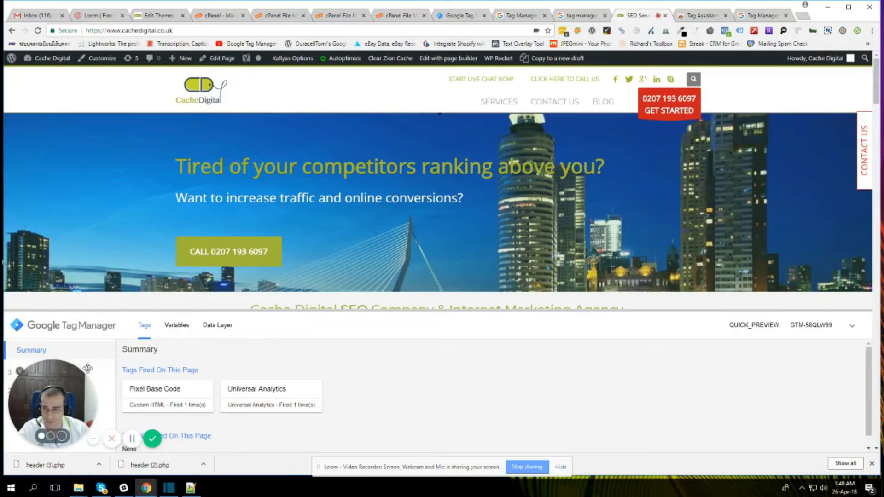
left_click_drag(88, 369, 77, 385)
scroll(208, 382, "down", 1)
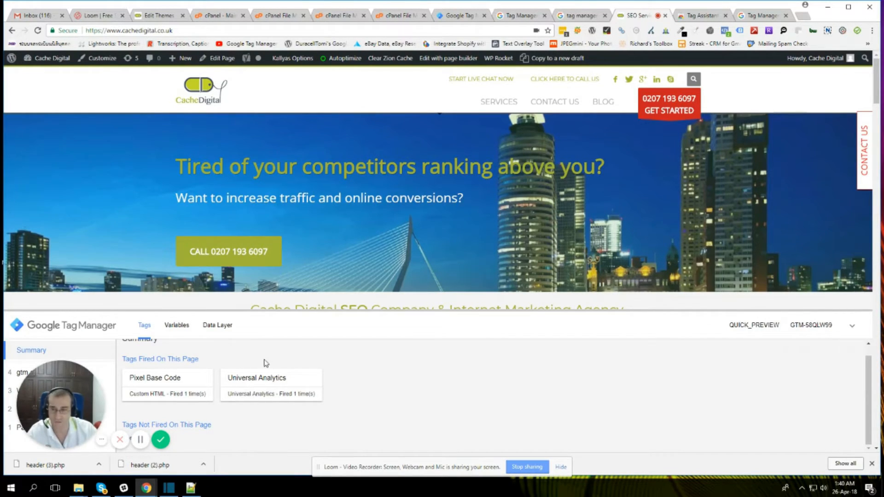
Step: Visit the SEO Services, Contact Us and Monthly SEO pages to check which tags fire on each
mouse_move(496, 102)
left_click(494, 128)
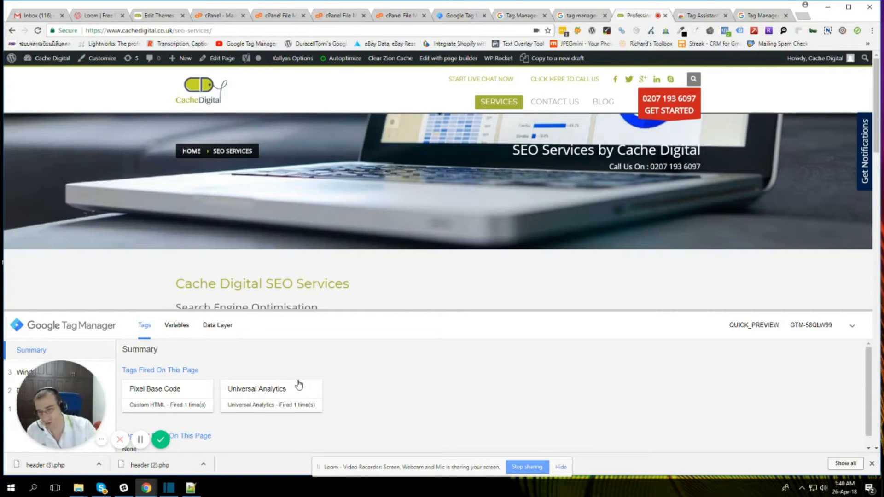
left_click(564, 102)
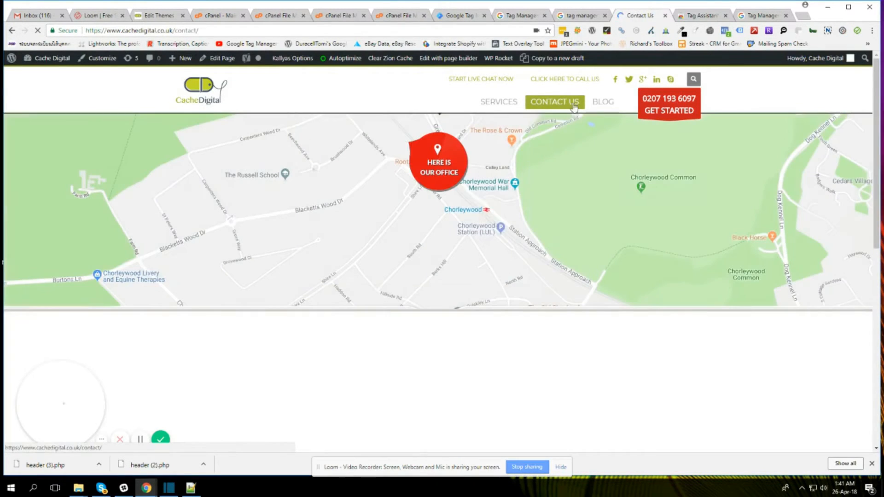
mouse_move(505, 104)
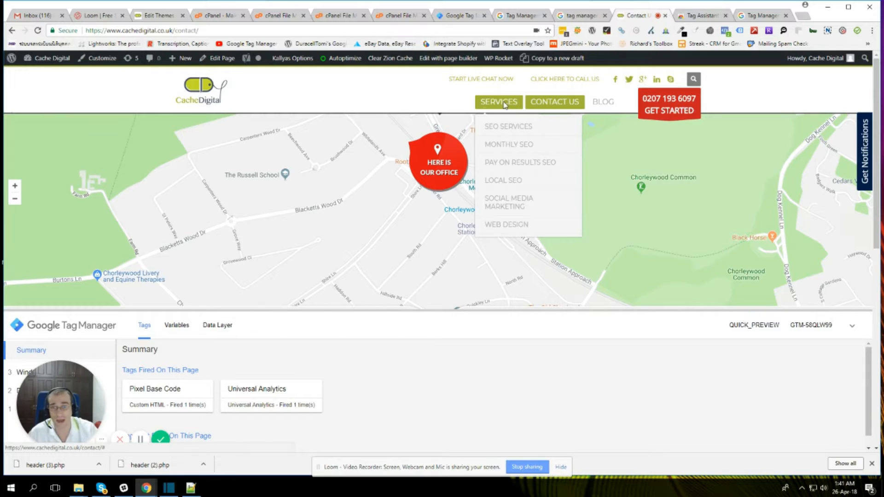
left_click(523, 147)
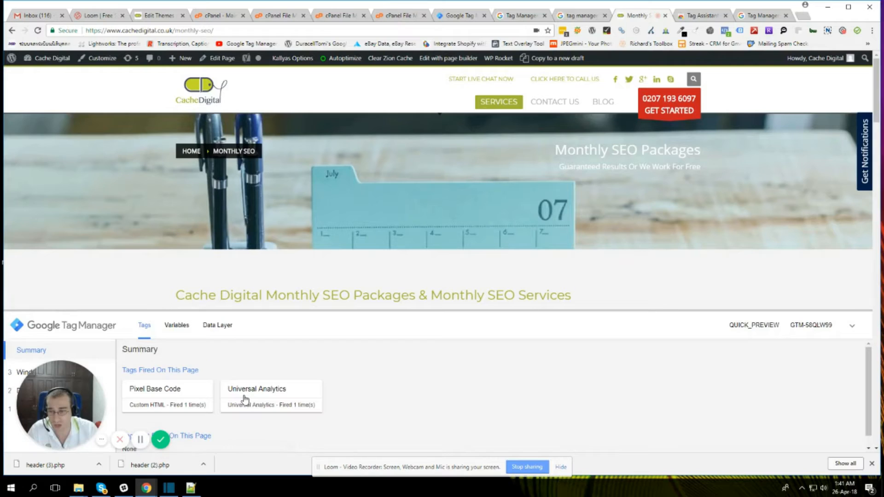
Step: Return to the container, start submitting the workspace changes and name the version "Added Universal Analytics"
left_click(456, 15)
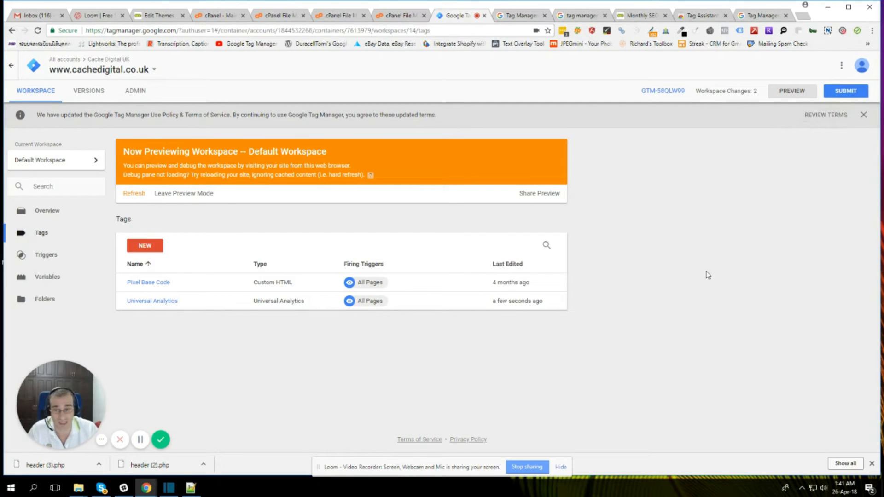
left_click(845, 92)
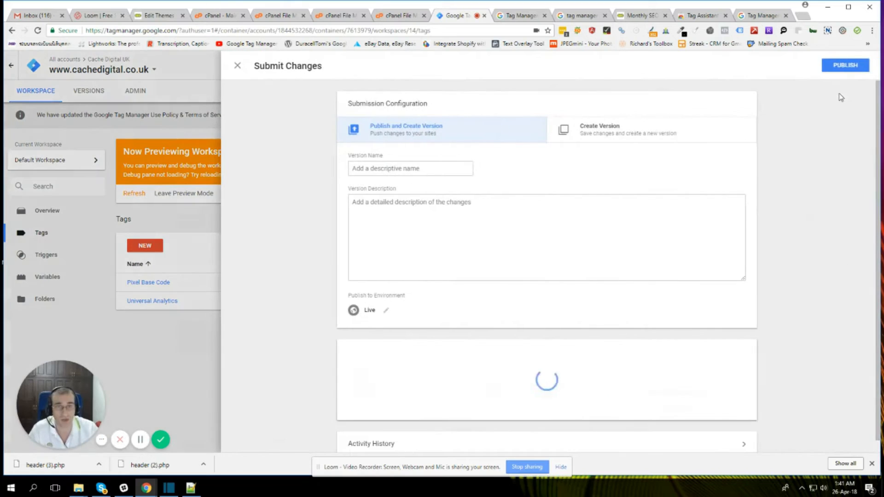
left_click(406, 166)
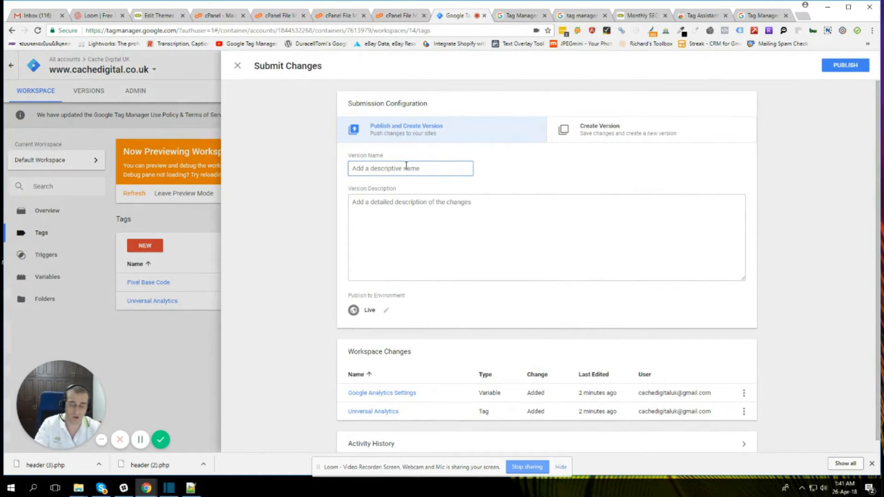
type("Added Analytics")
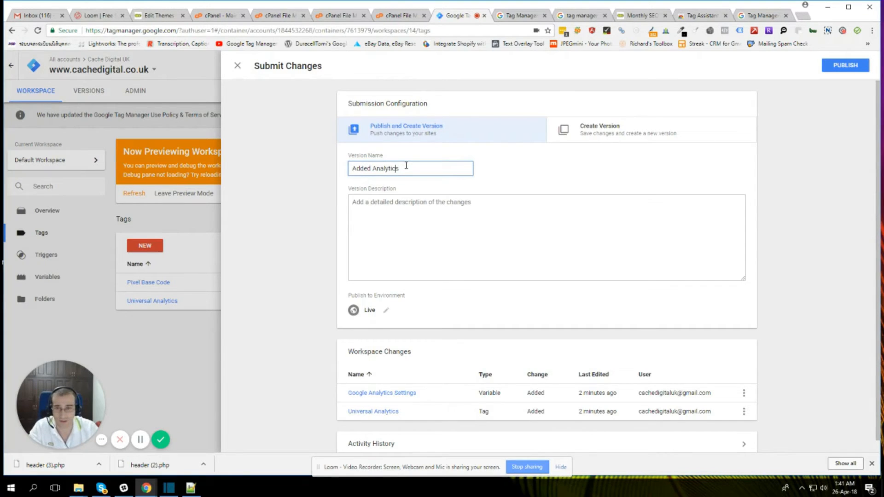
type("Universal")
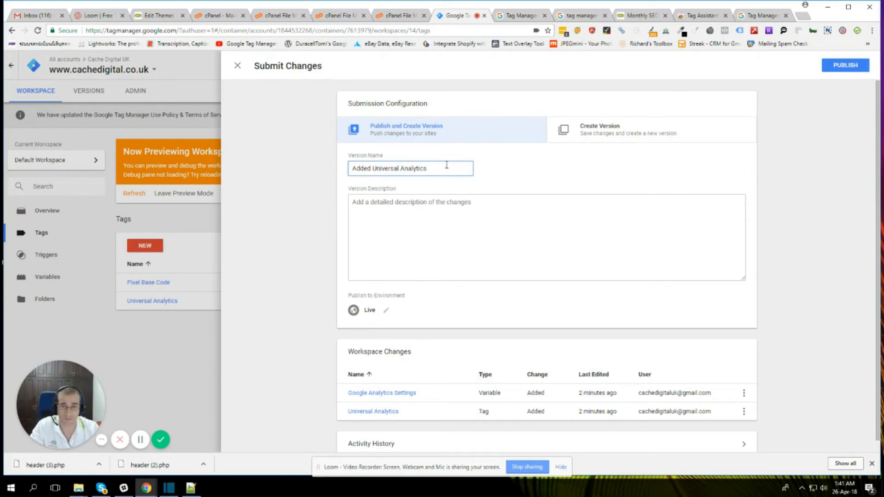
Step: Enter the version description "Added Universal Analytics back into site" and publish the version to the Live environment
left_click_drag(446, 165, 329, 168)
key("ctrl+c")
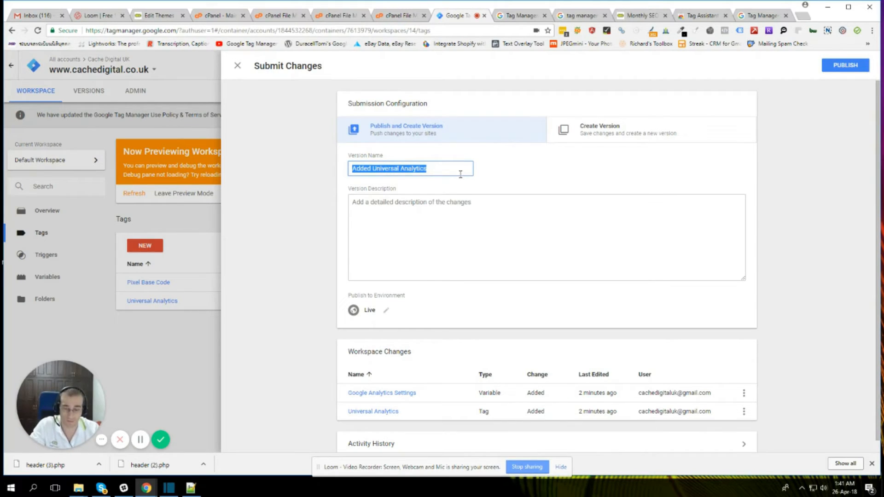
left_click(451, 218)
key("ctrl+v")
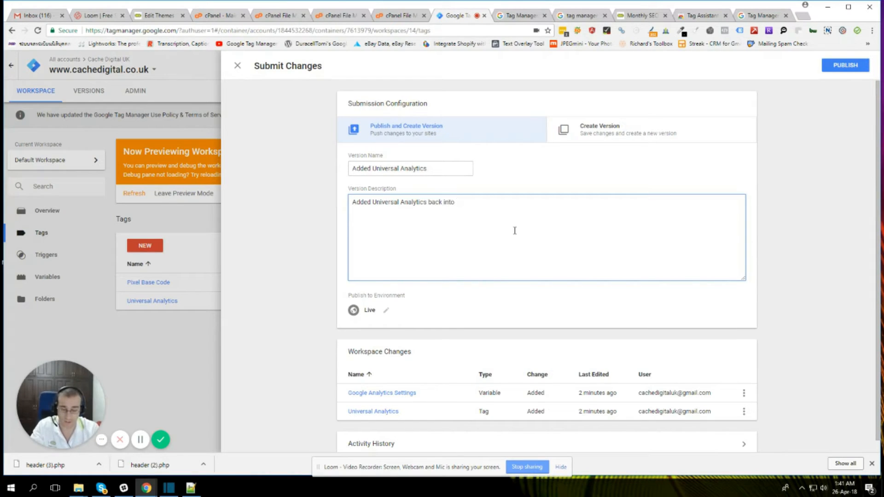
left_click(846, 66)
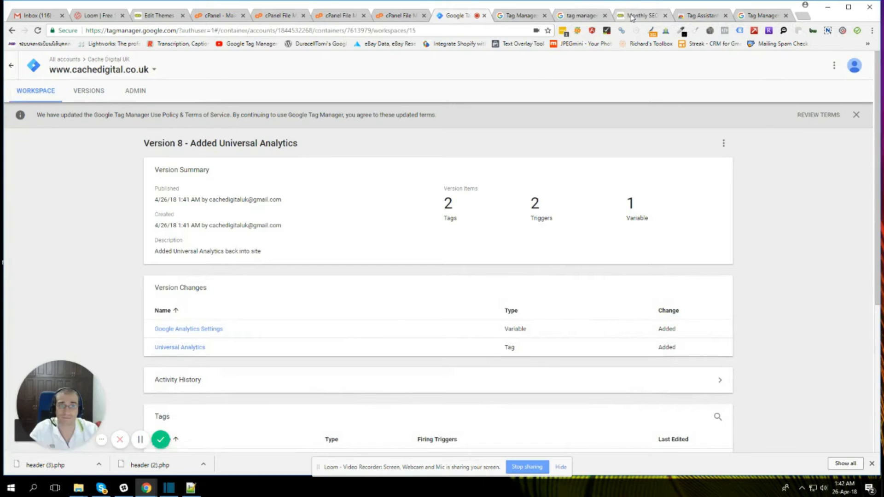
Step: Visit the site's Contact Us page and check with Tag Assistant which Google tags are detected there
left_click(649, 16)
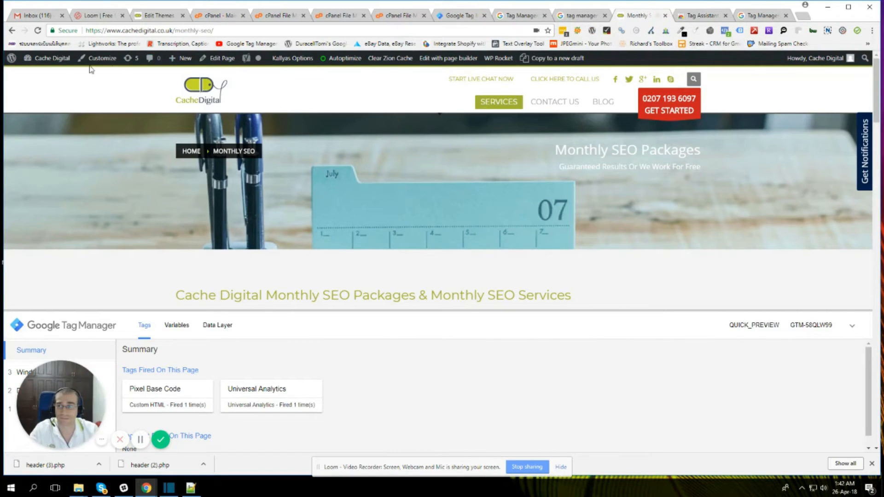
left_click(548, 104)
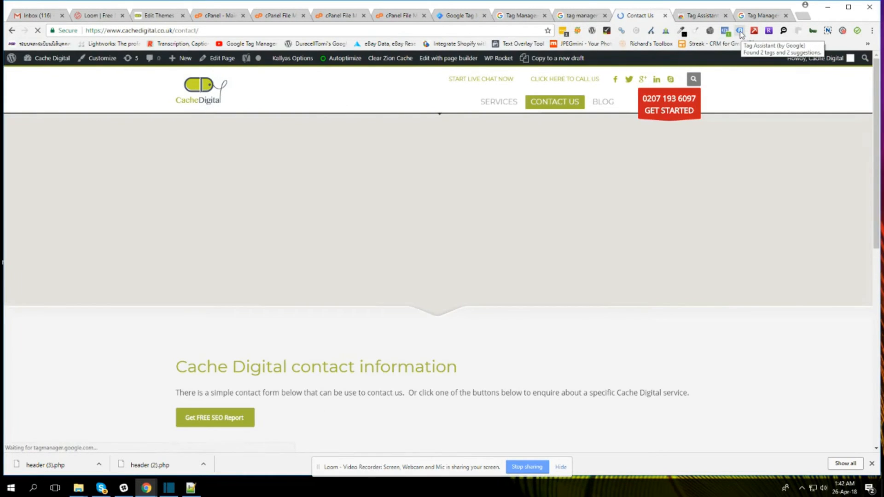
left_click(739, 32)
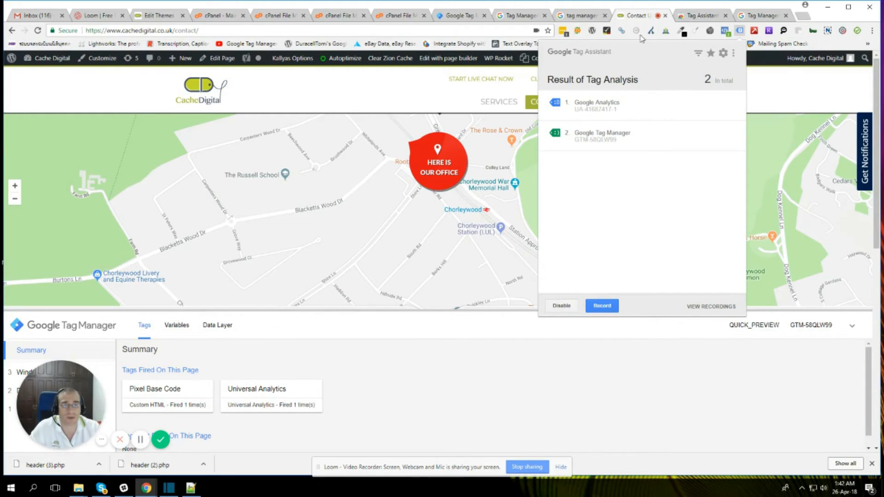
left_click(638, 18)
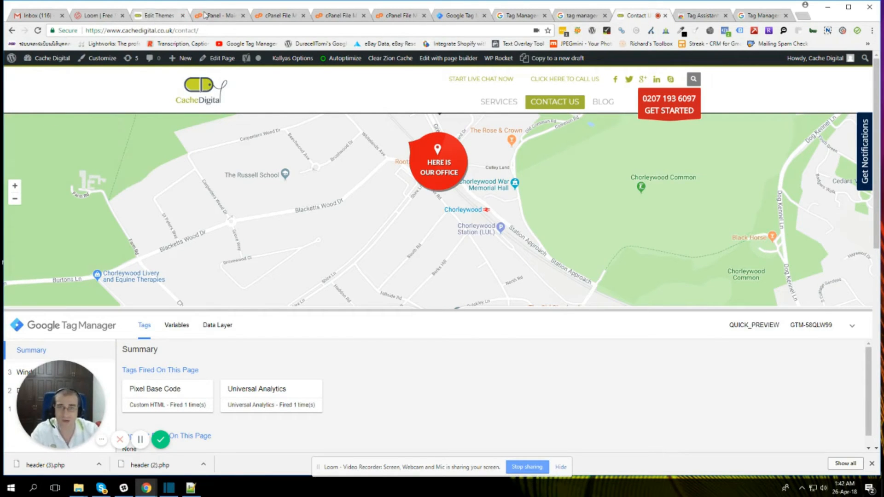
Step: Return to the site's WordPress admin and look through the list of installed plugins
left_click(154, 16)
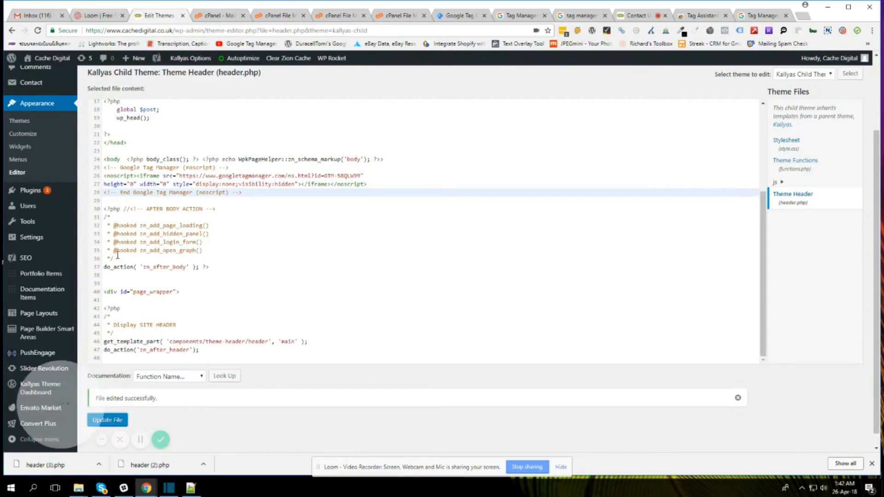
left_click(44, 193)
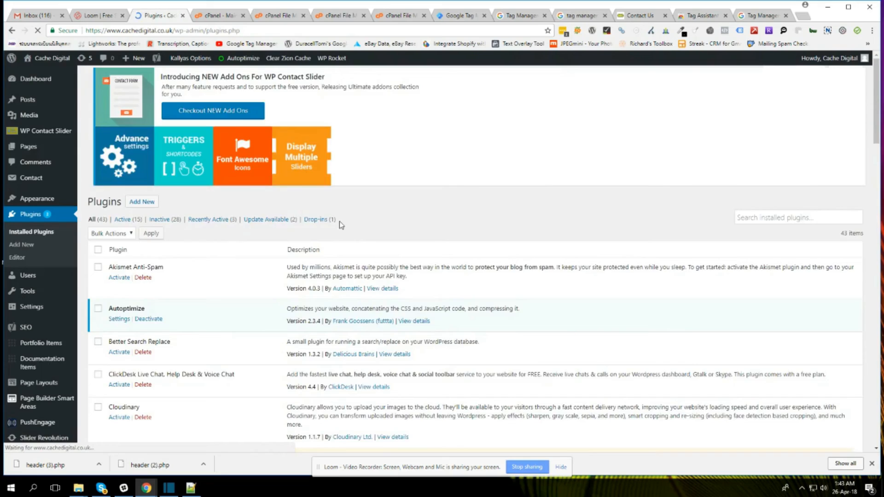
scroll(341, 224, "down", 2)
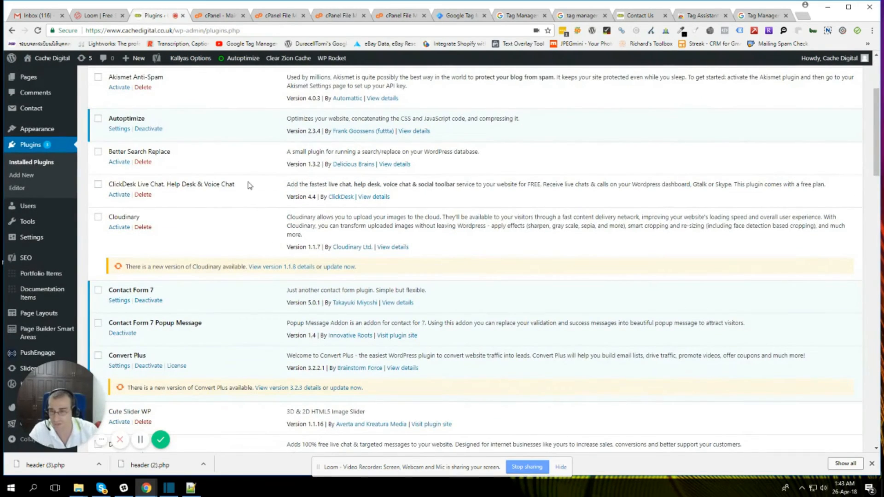
scroll(249, 185, "down", 5)
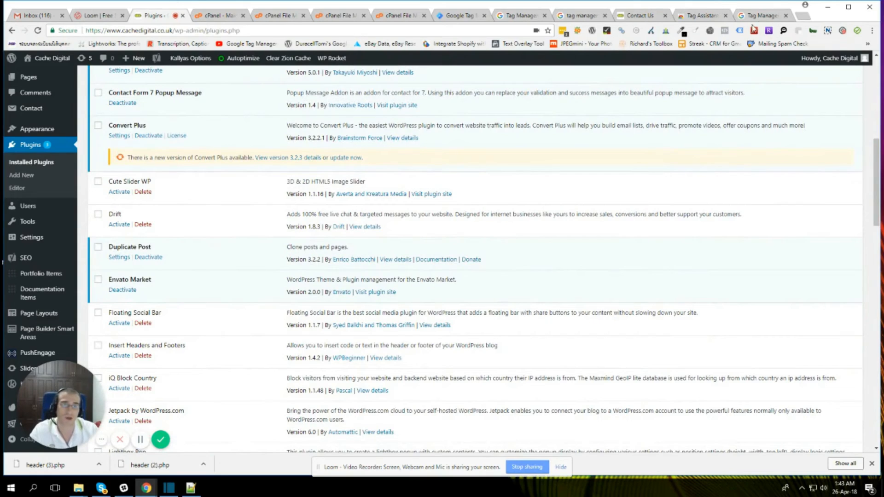
Step: Search Google for "duracelltomi google tag manager" in a new tab and open the plugin's WordPress.org page
left_click(806, 19)
type("duracell")
type("tom")
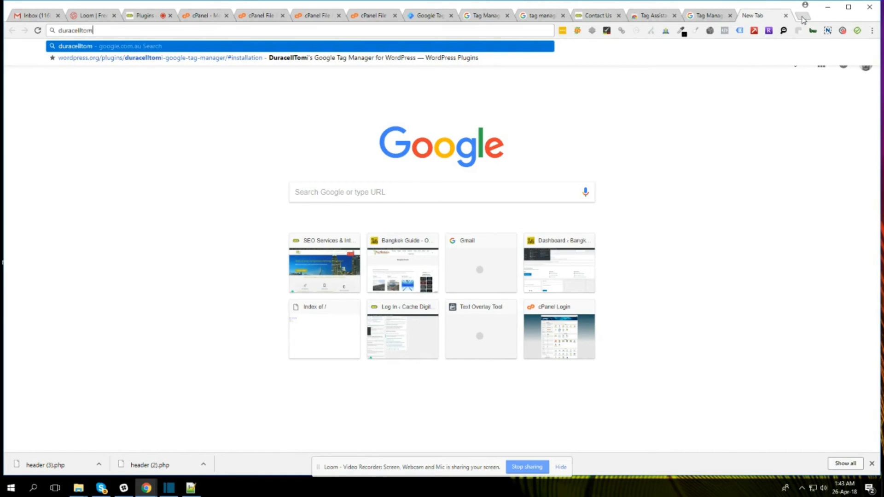
type("i goo")
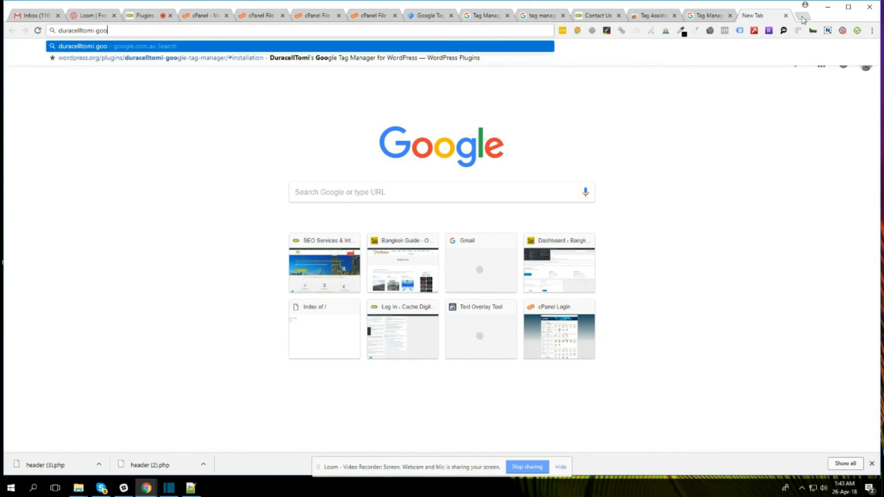
type("gle ta")
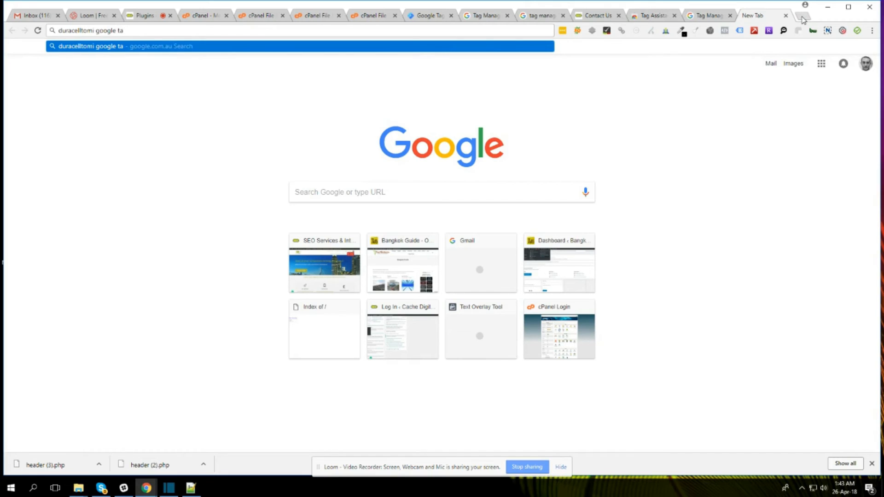
type("g manager")
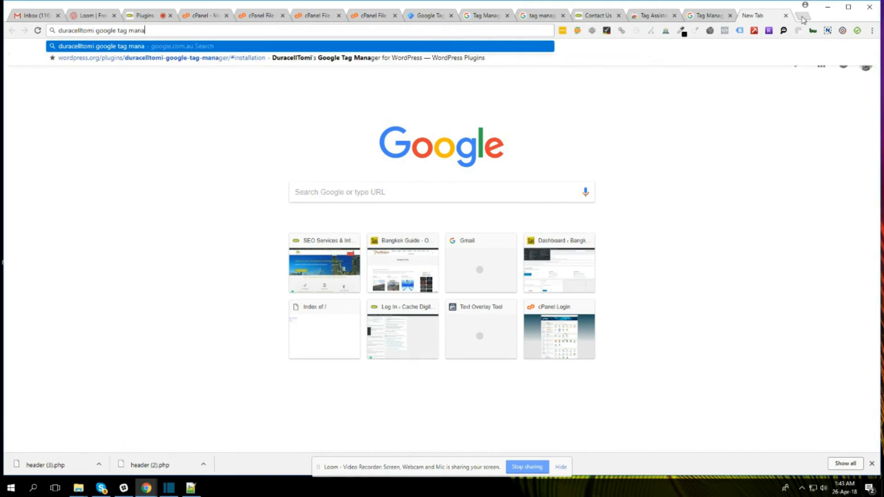
key("Return")
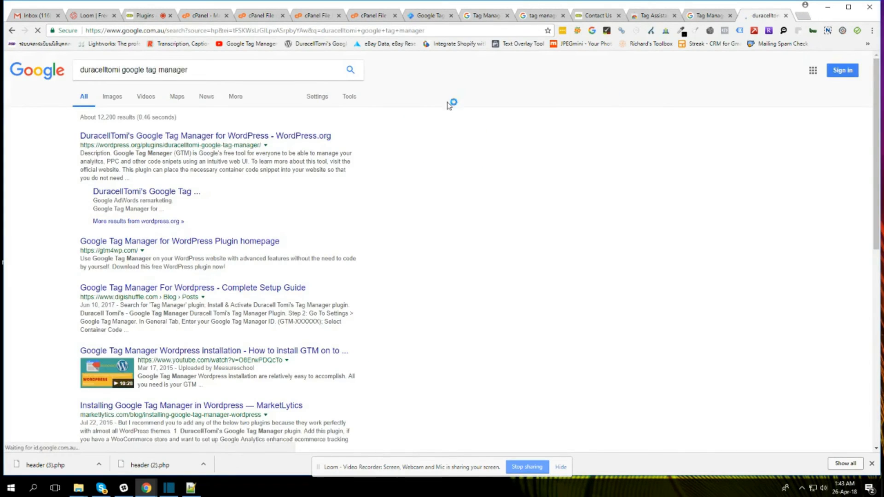
left_click(248, 141)
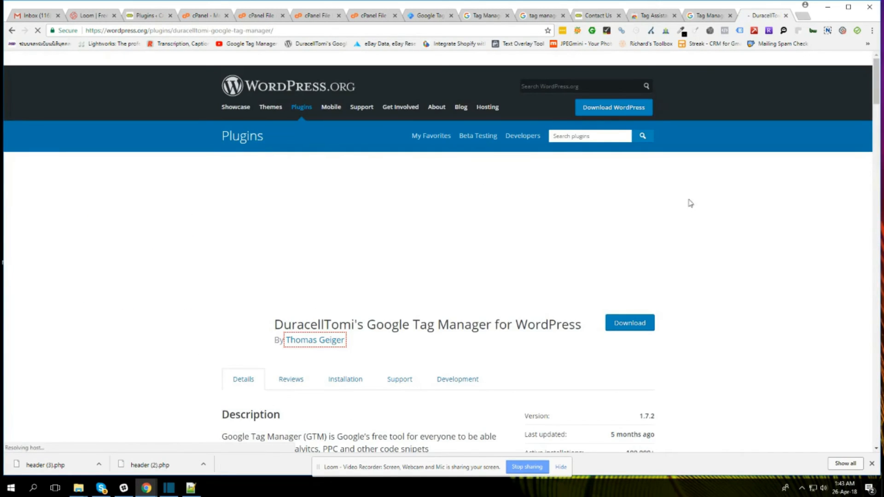